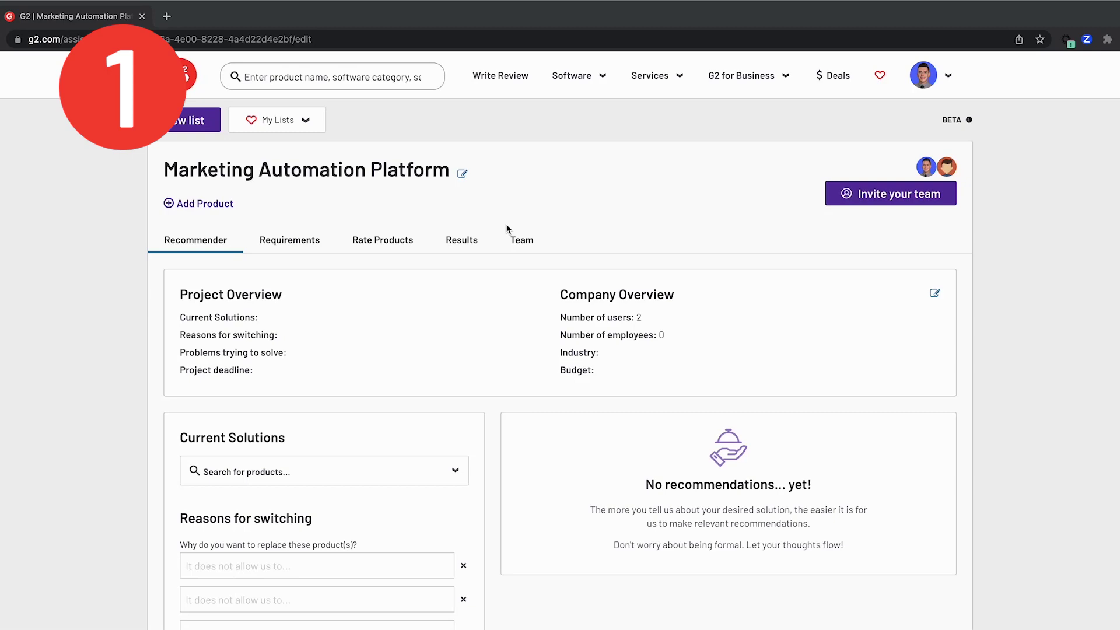
click(518, 245)
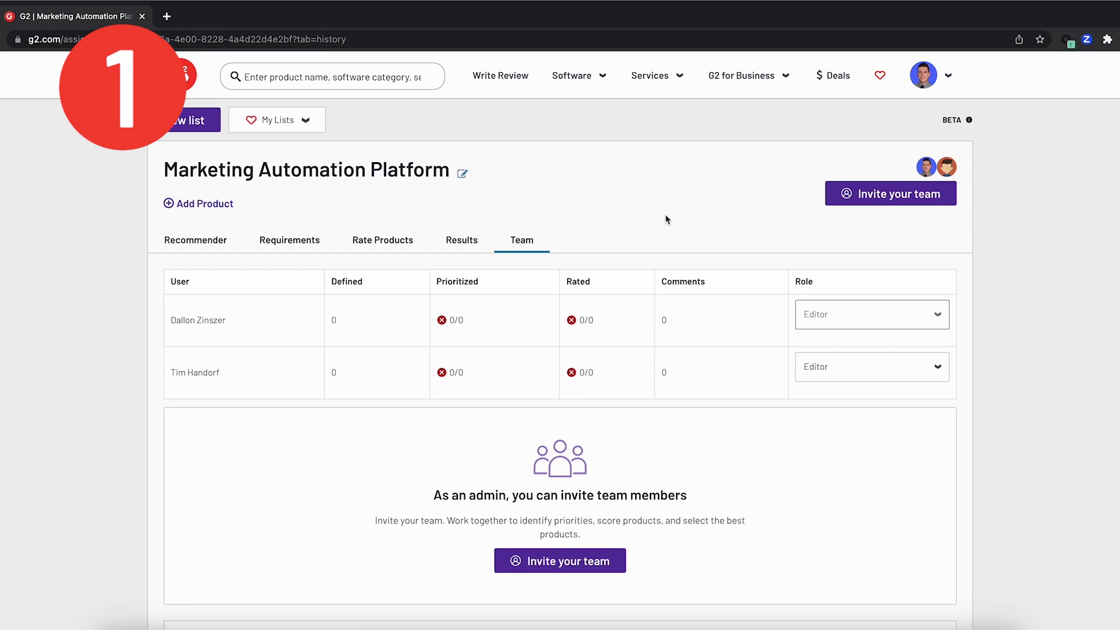
click(872, 200)
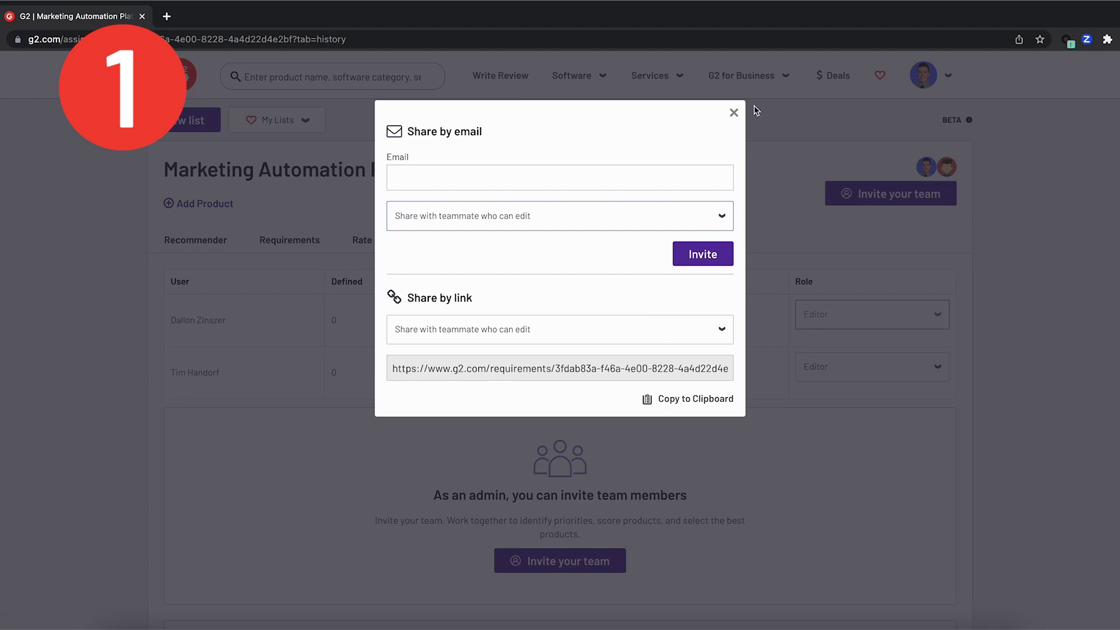
click(734, 113)
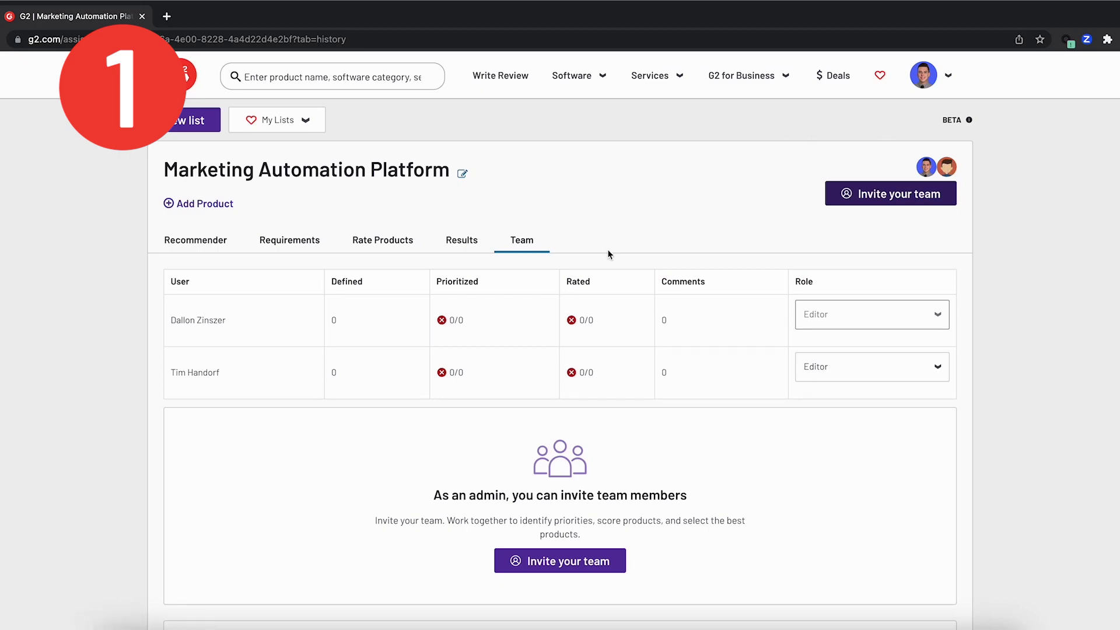
click(202, 248)
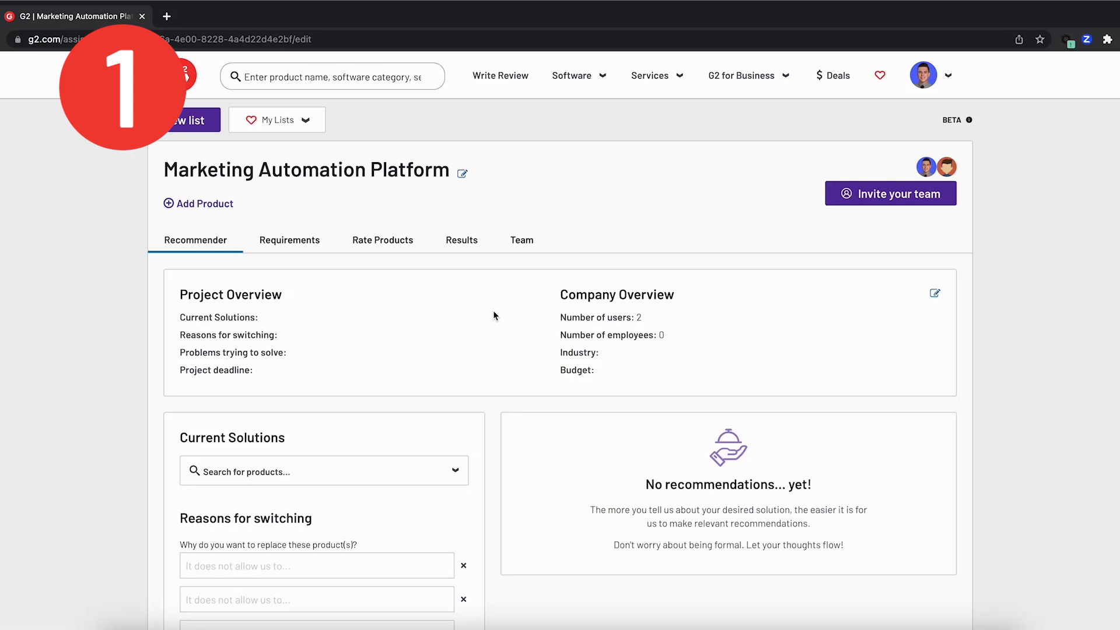
- Fill the company overview: industry Cybersecurity, 750 employees, budget 100000, deadline 06/30/2023
click(934, 295)
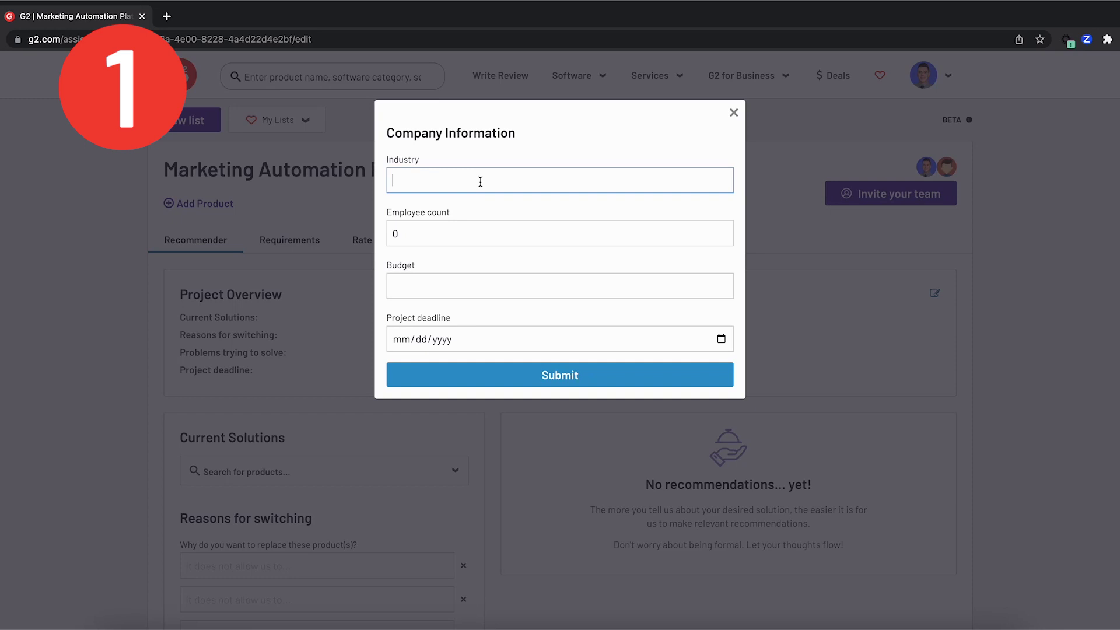
text(Cybersecurity)
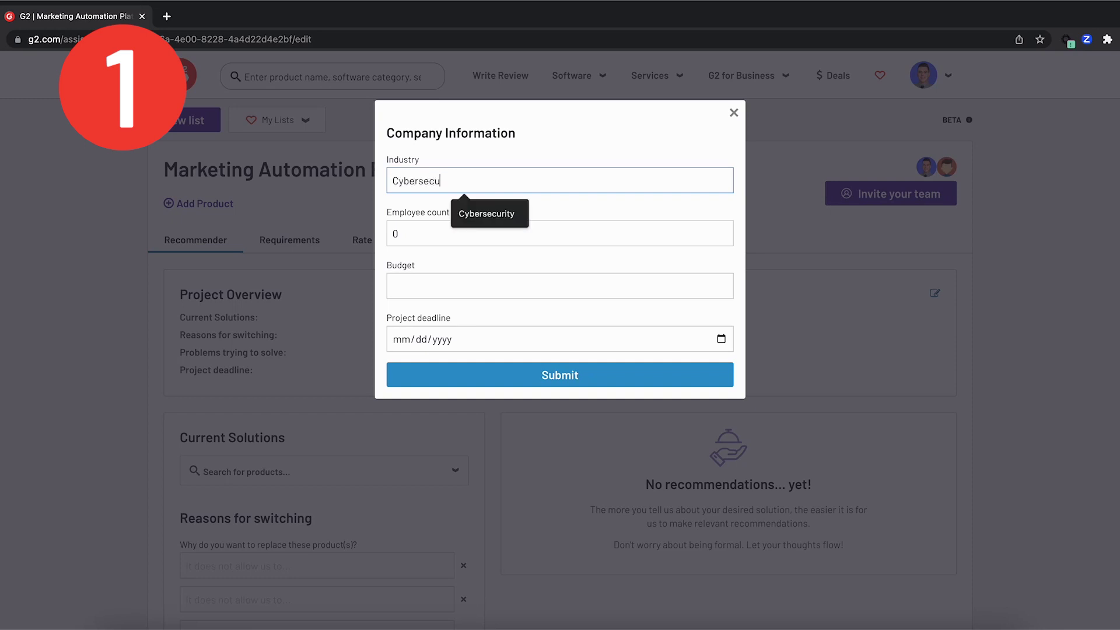
click(490, 233)
key(BackSpace)
text(750)
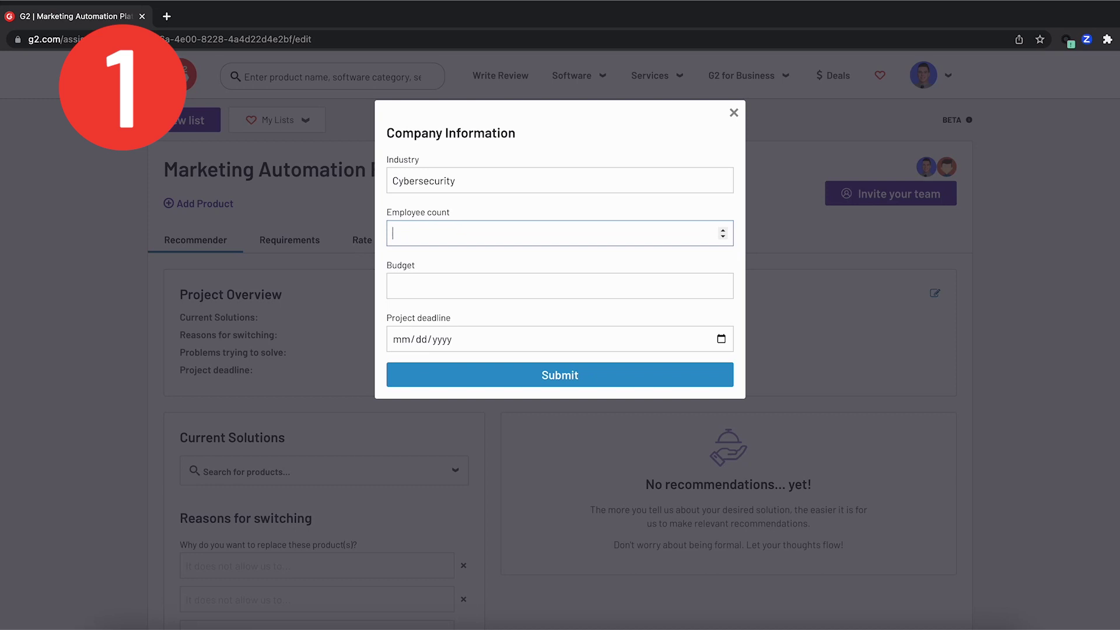
click(438, 286)
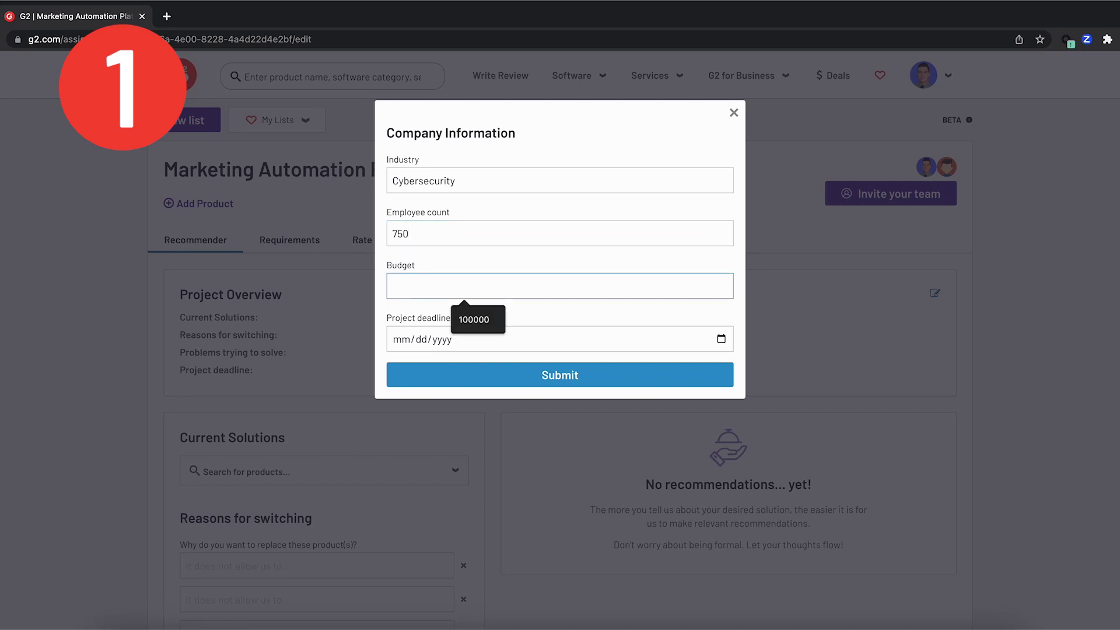
text(100000)
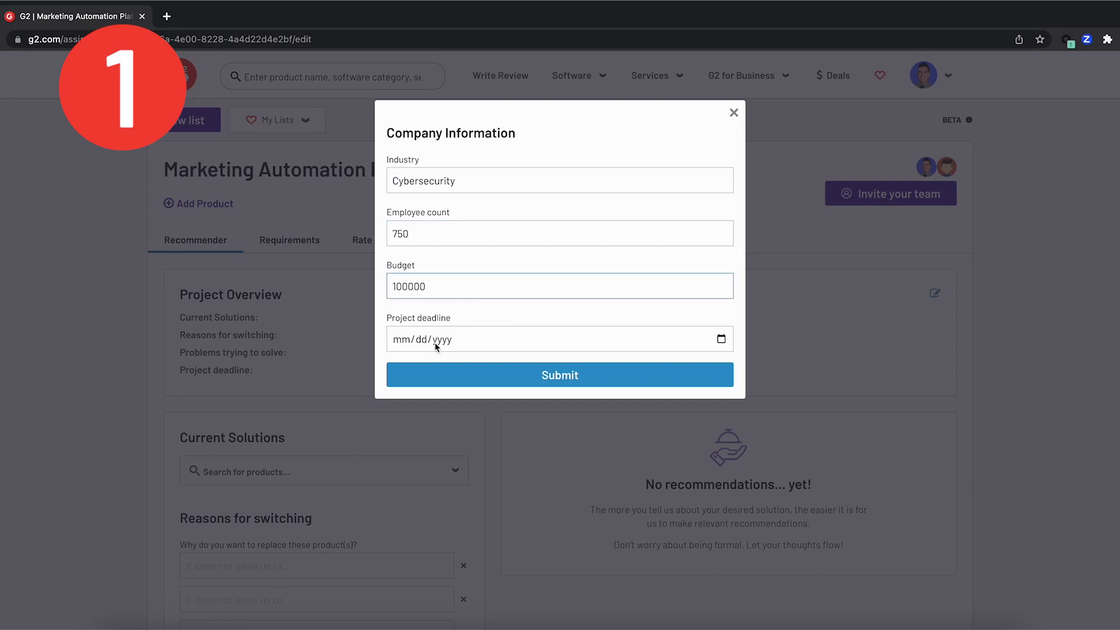
click(402, 340)
text(06/)
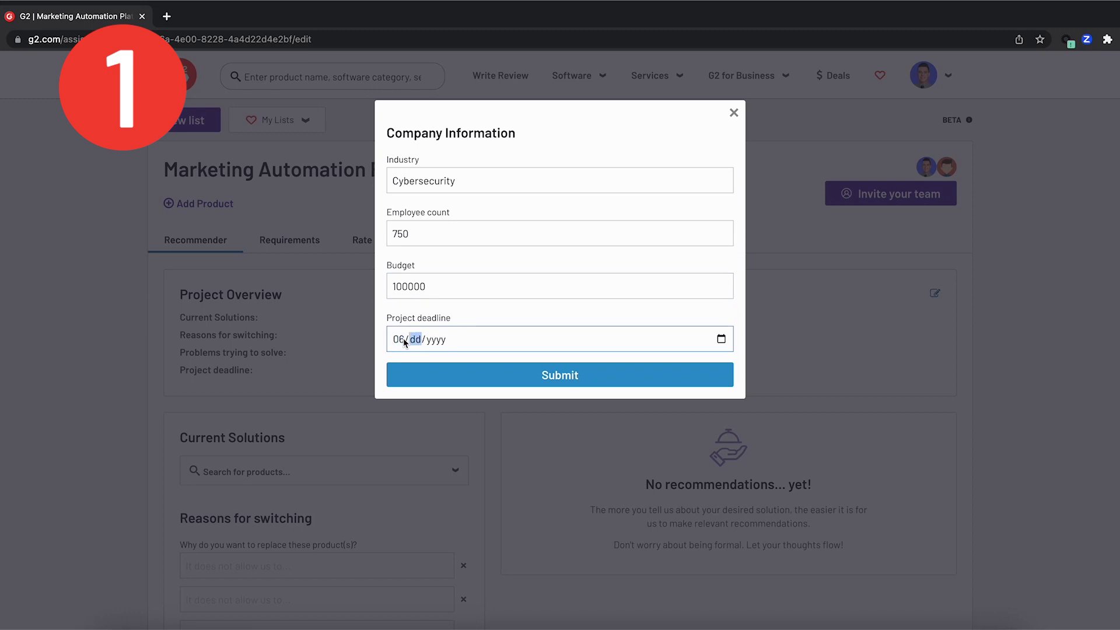
text(30/2023)
click(505, 319)
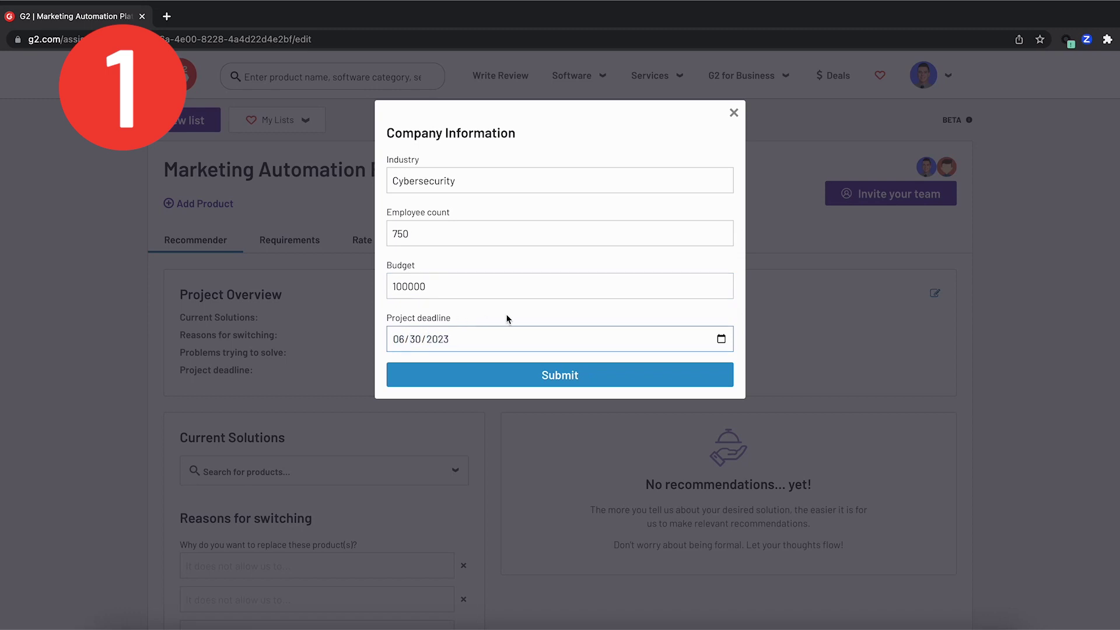
click(505, 383)
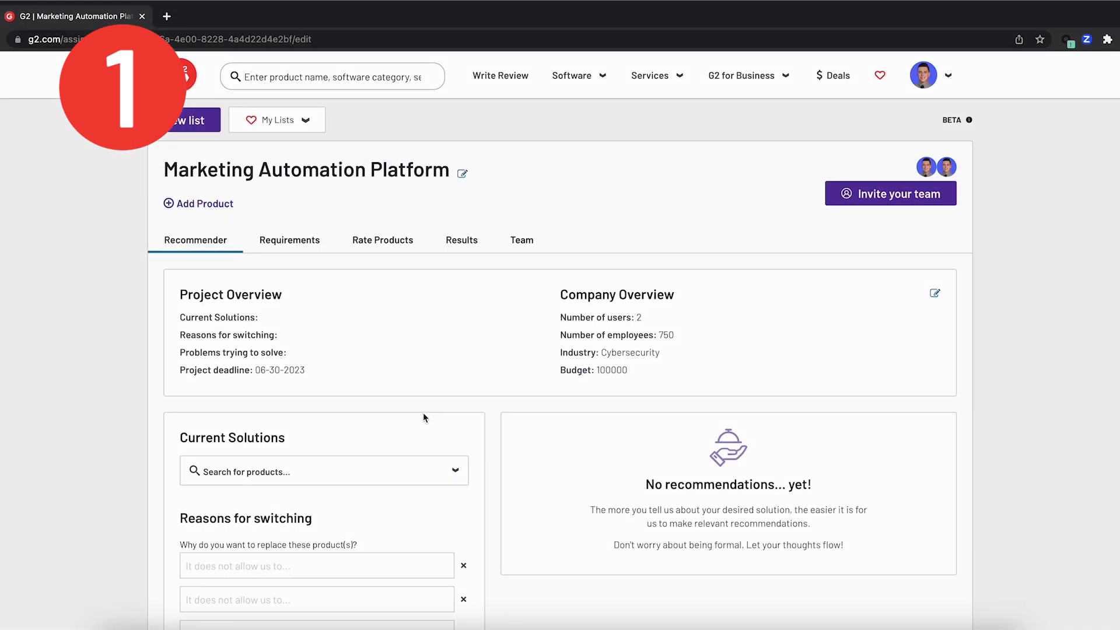
- Scroll down to the 'What problems are you trying to solve' section
scroll(423, 412, down, 5)
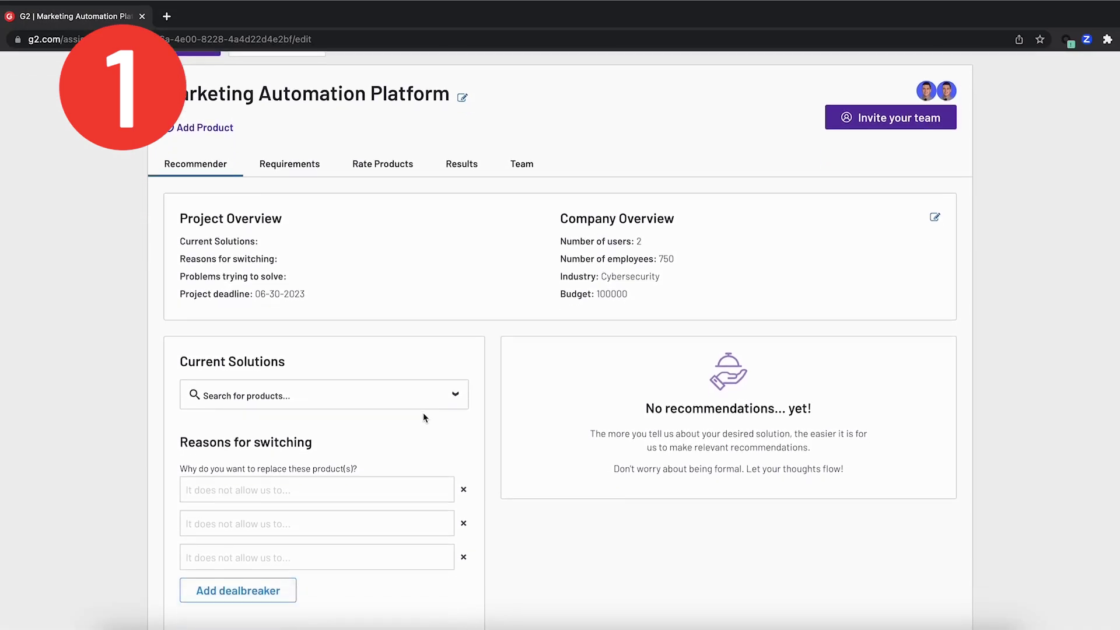
scroll(423, 413, down, 2)
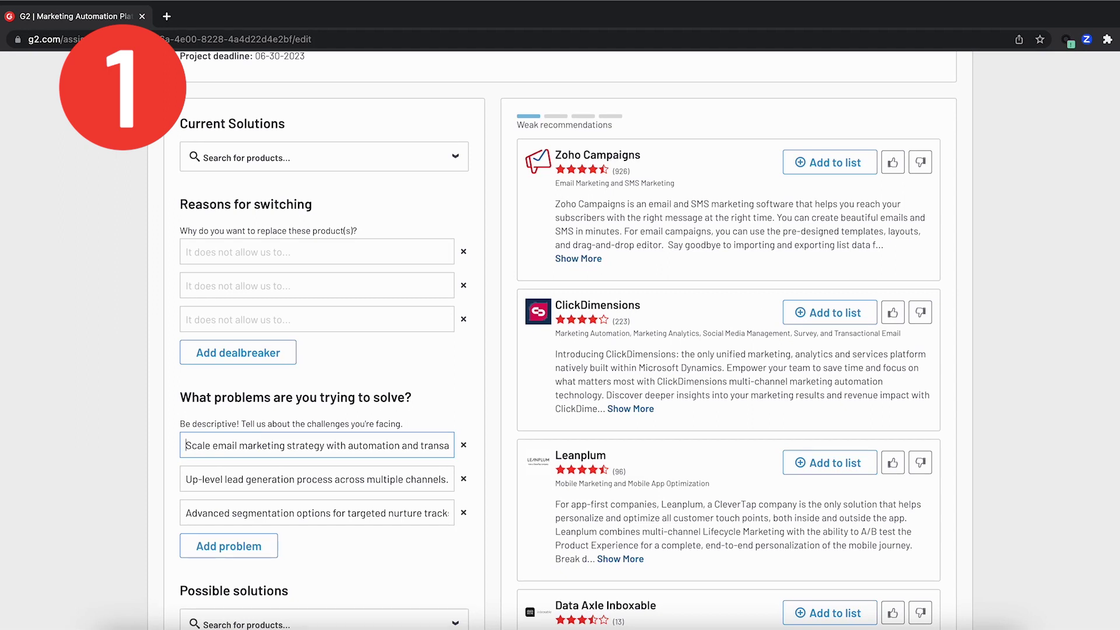
- Choose HubSpot Marketing Hub and ActiveCampaign for Marketing as possible solutions
click(339, 552)
scroll(339, 551, down, 1)
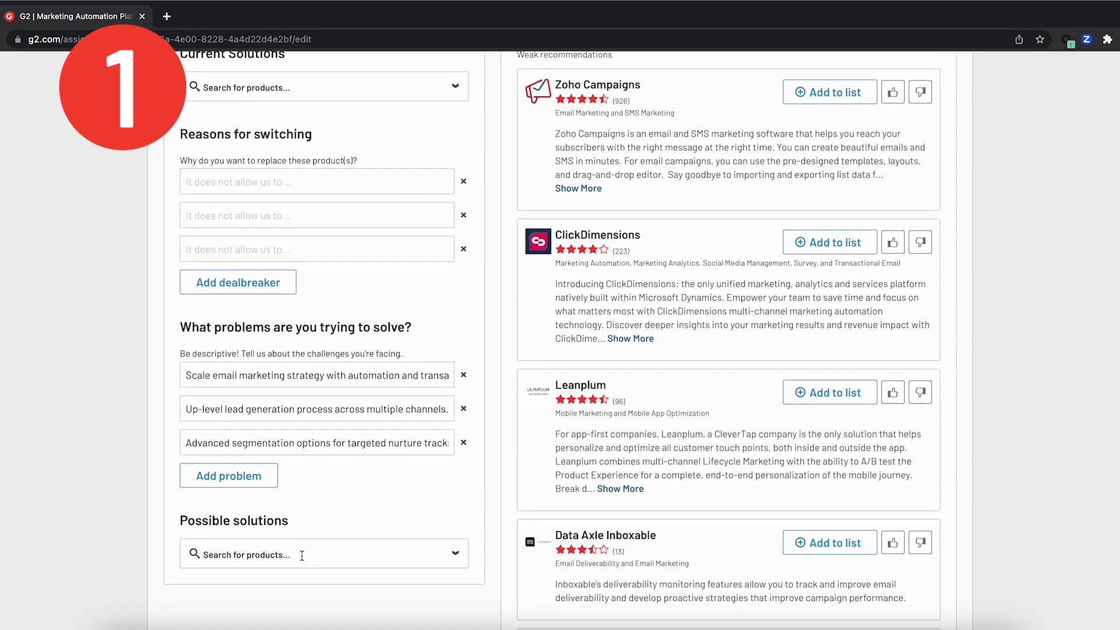
click(341, 551)
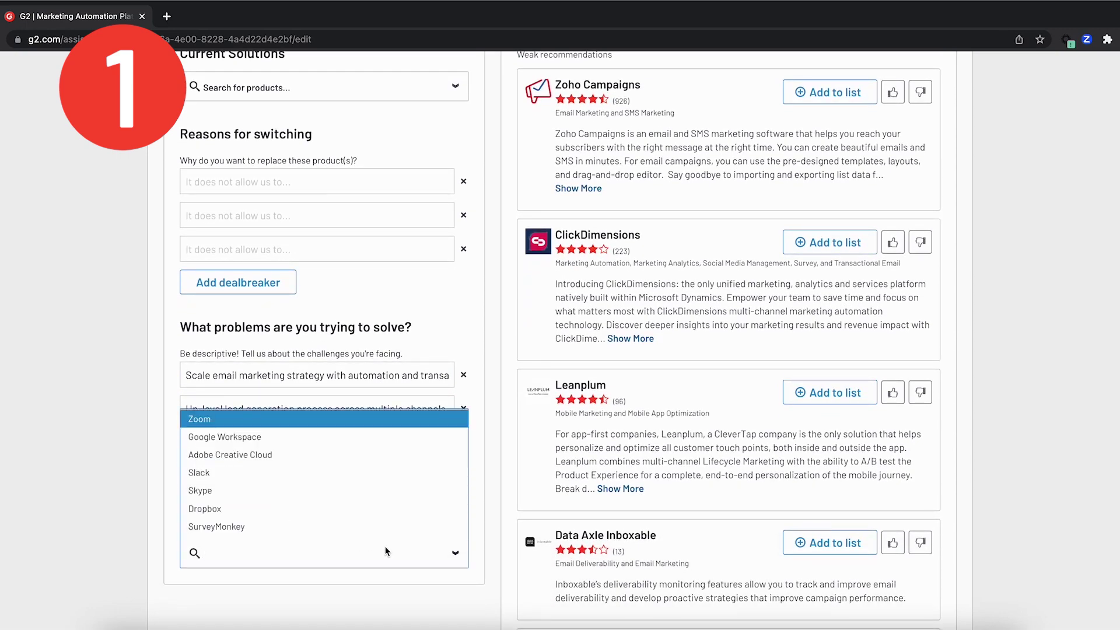
click(387, 597)
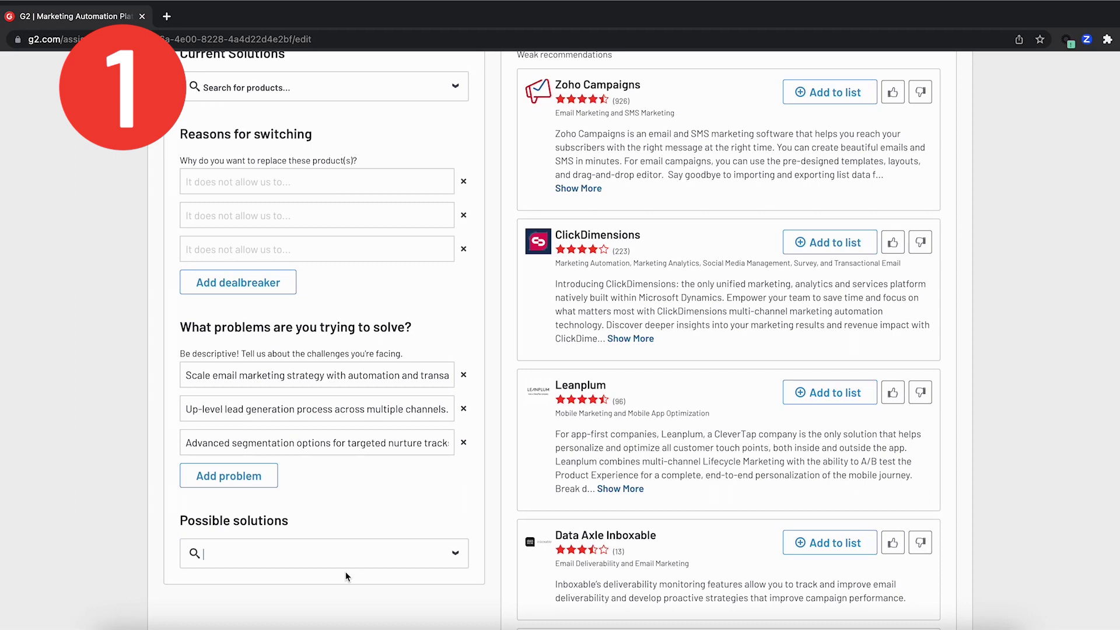
click(333, 553)
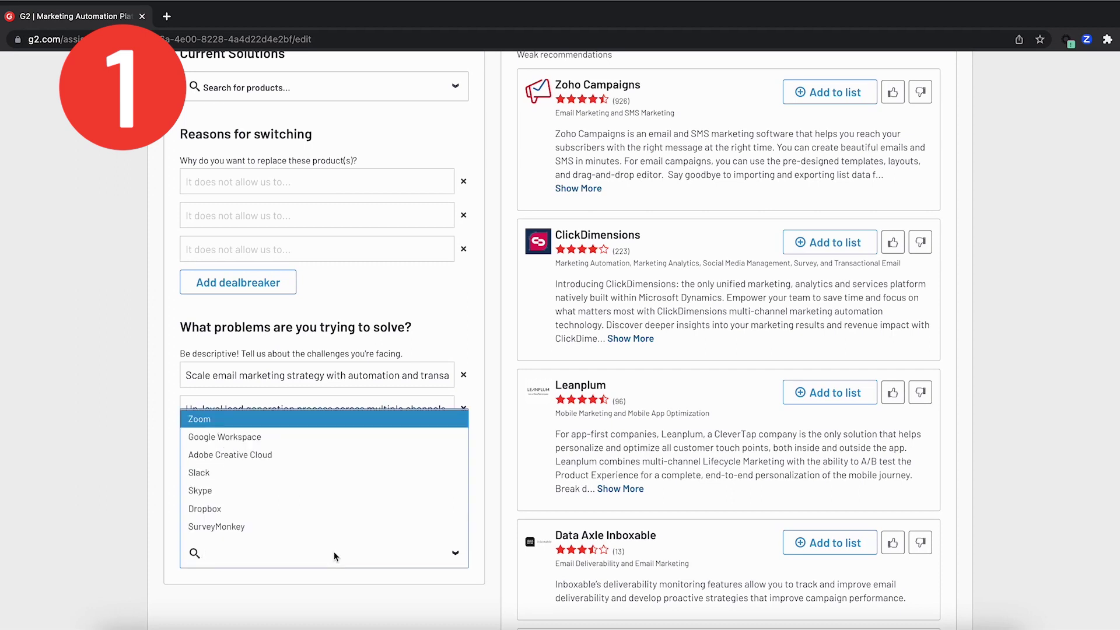
text(hubspot)
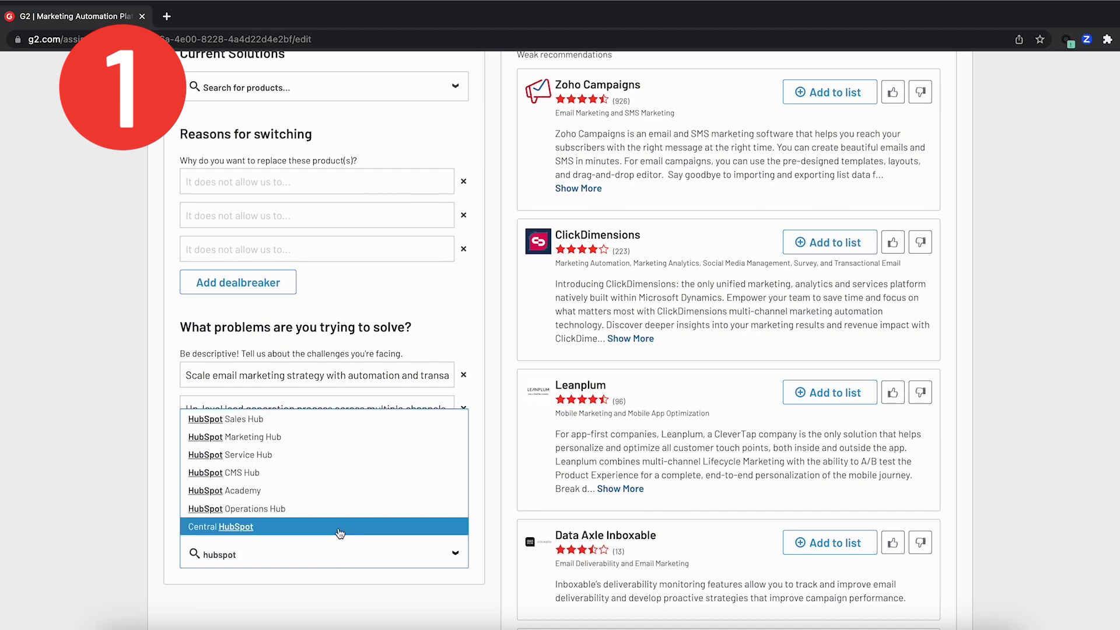
click(255, 438)
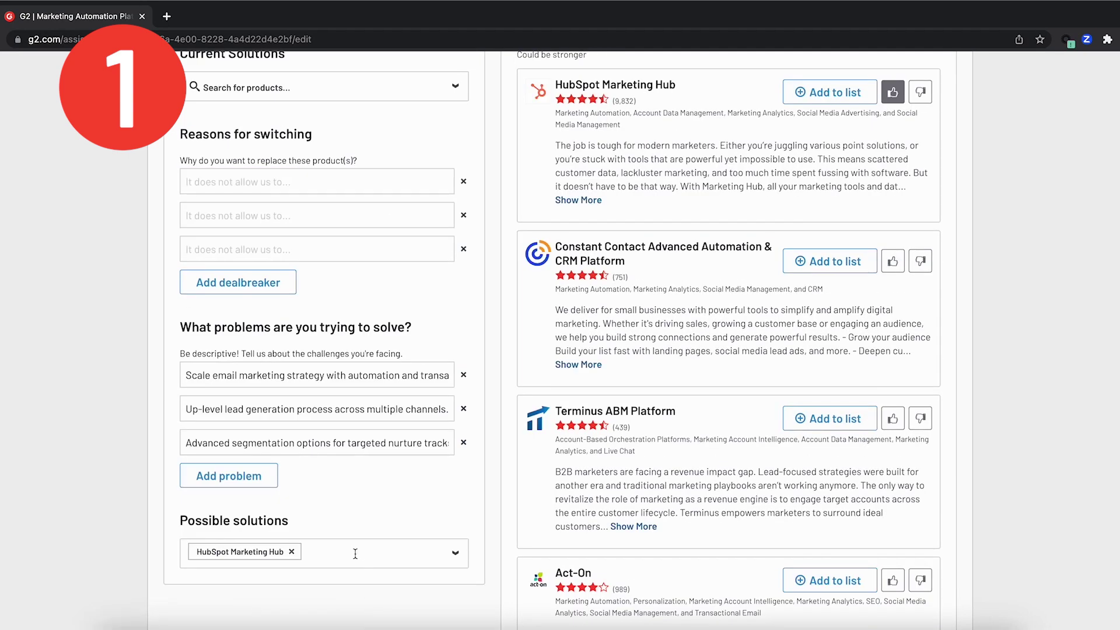
click(354, 554)
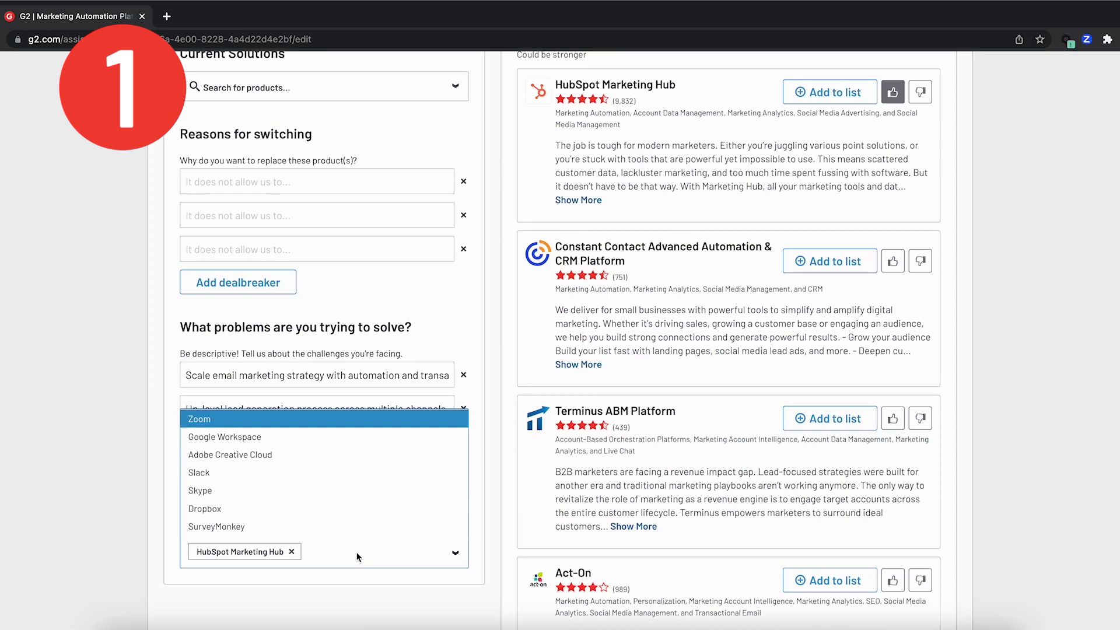
text(Active campaign)
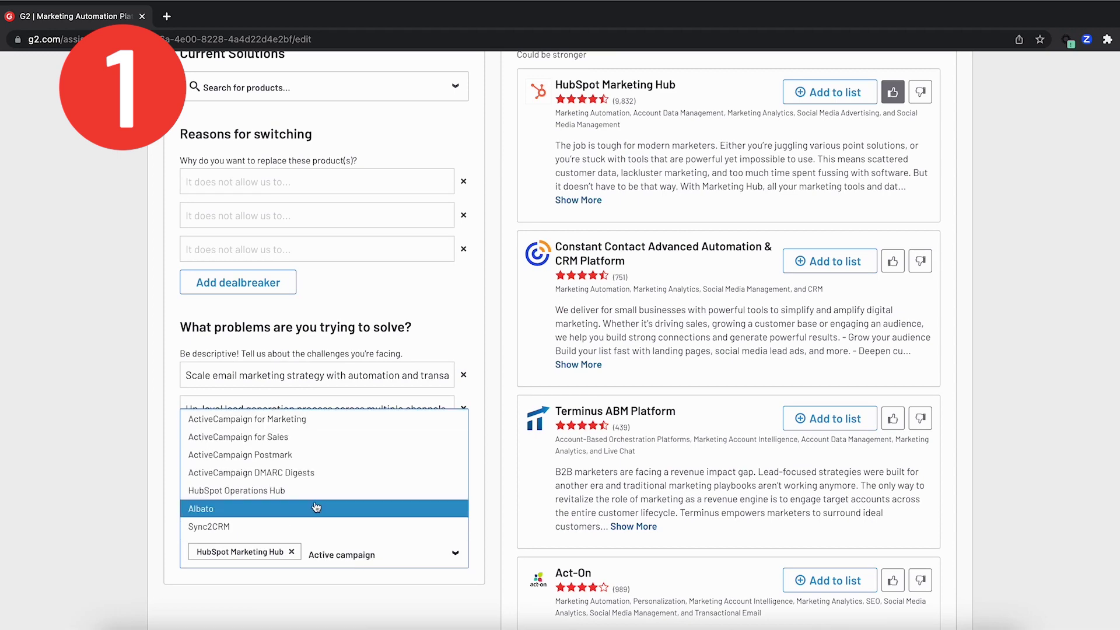
click(291, 419)
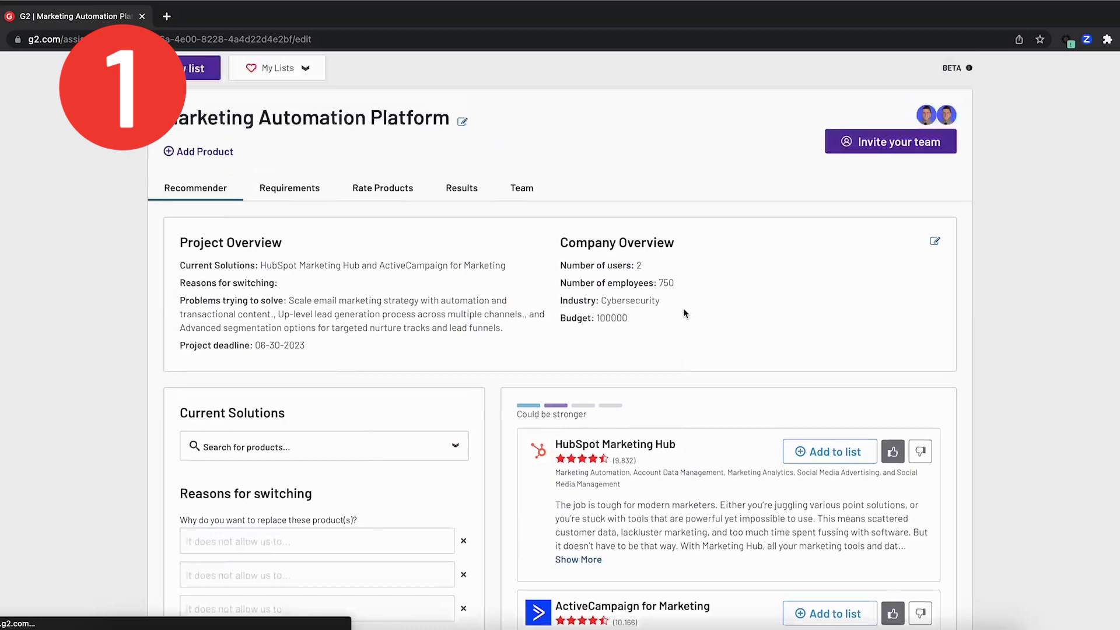
- Add both HubSpot Marketing Hub and ActiveCampaign for Marketing to the project list
scroll(686, 275, down, 4)
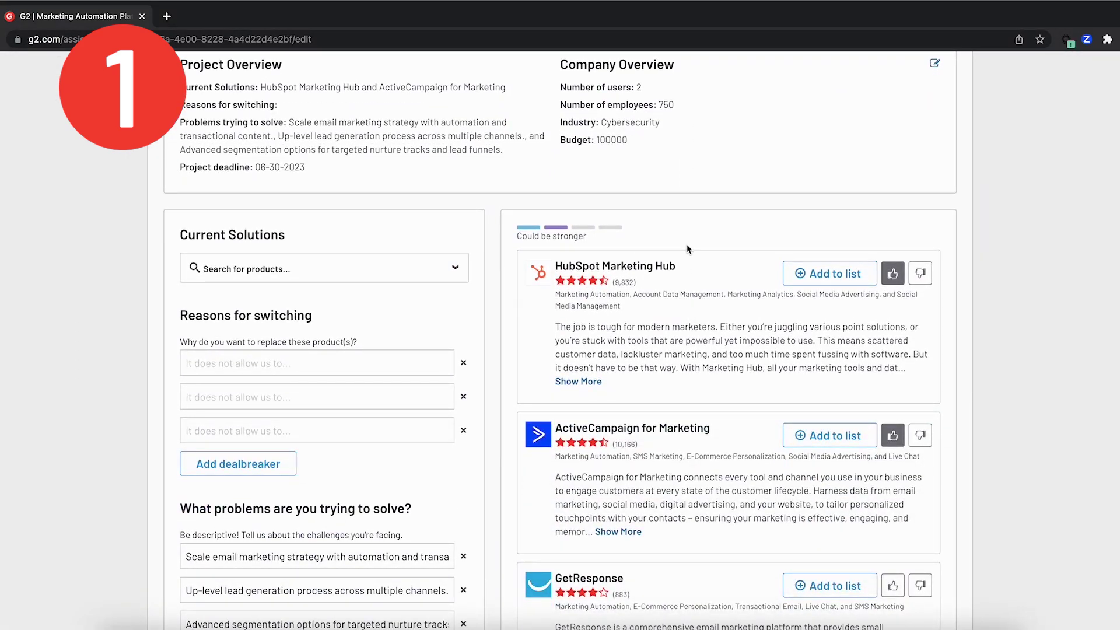
click(811, 274)
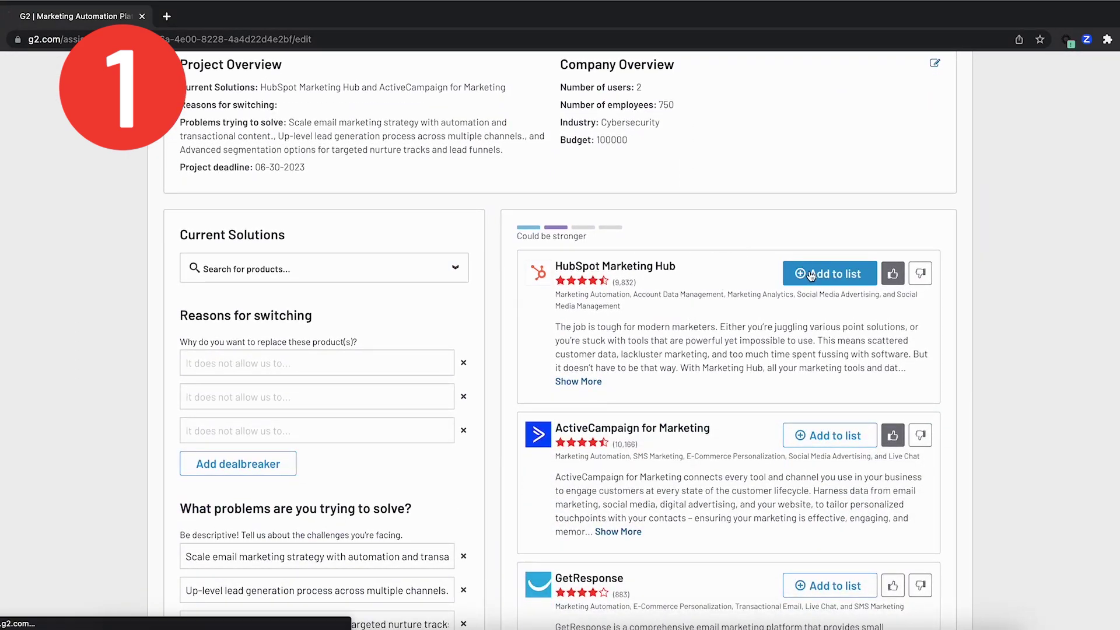
scroll(706, 362, down, 5)
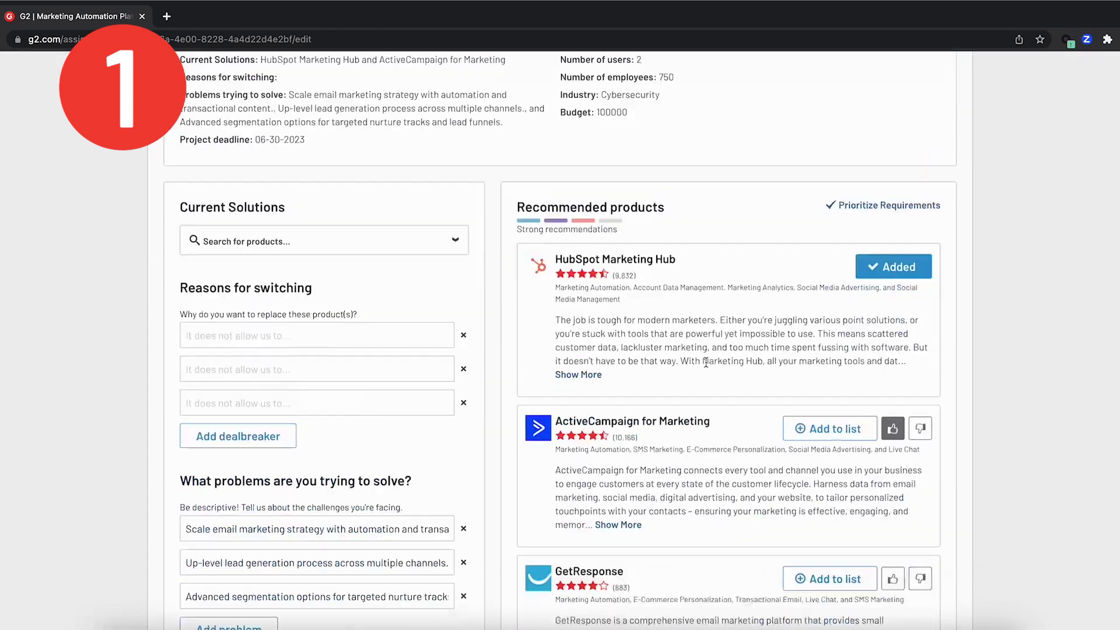
scroll(706, 361, down, 2)
click(830, 345)
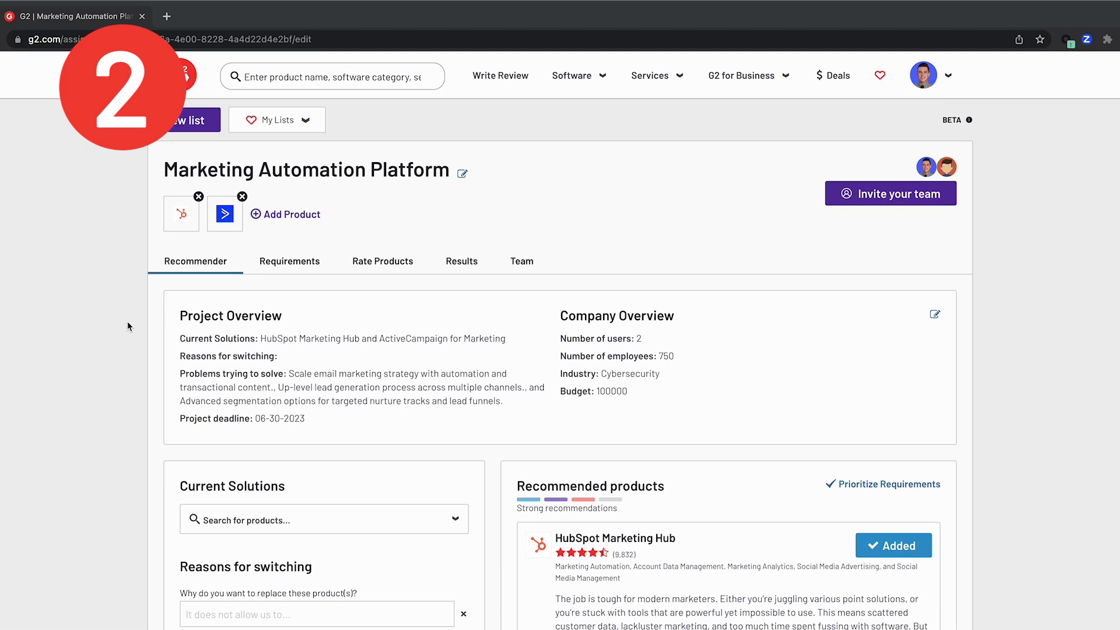
- Open the Marketing Automation Platform project's Requirements tab showing its three requirements
click(290, 262)
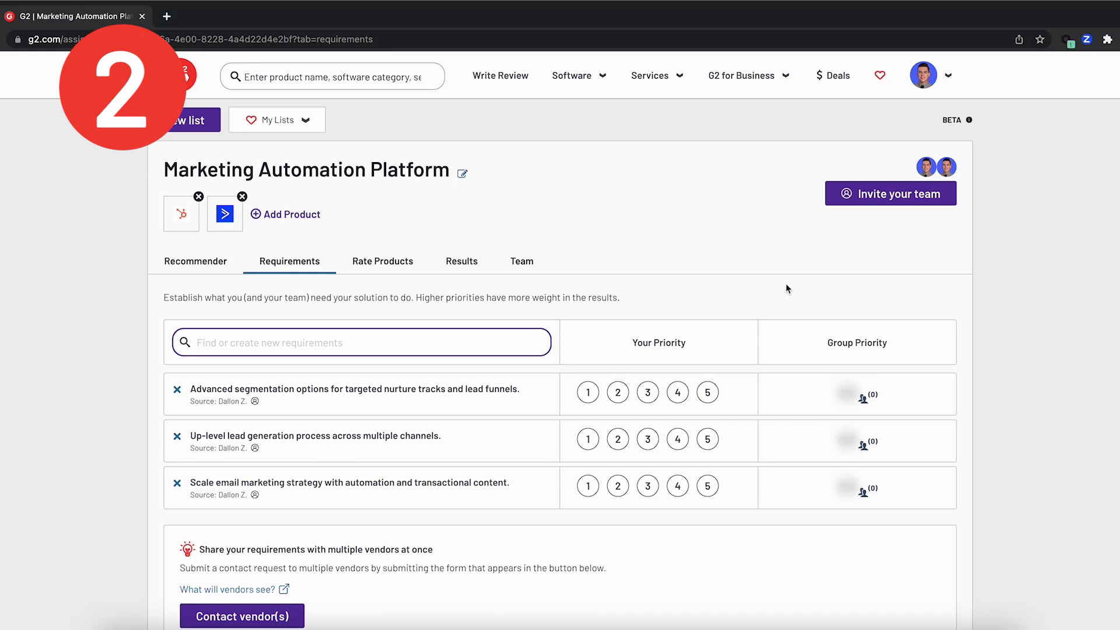
- Add the Sales CRM integration requirement as a freeform entry, then dismiss further suggestions
click(409, 343)
text(Smooth integration and syncing with our primary Sales CRM.)
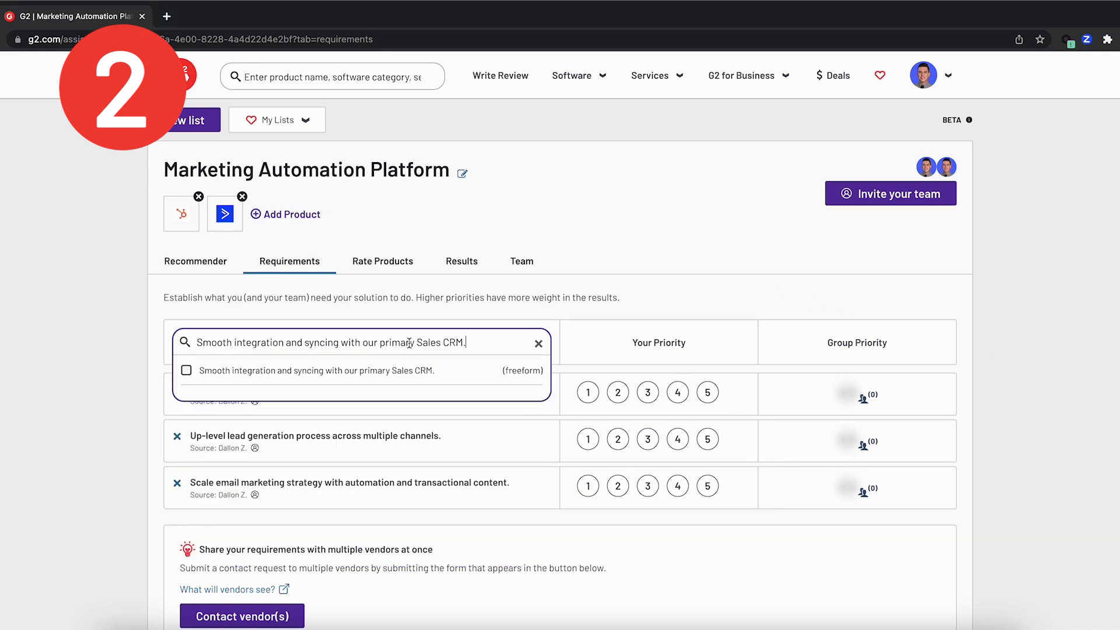
click(229, 379)
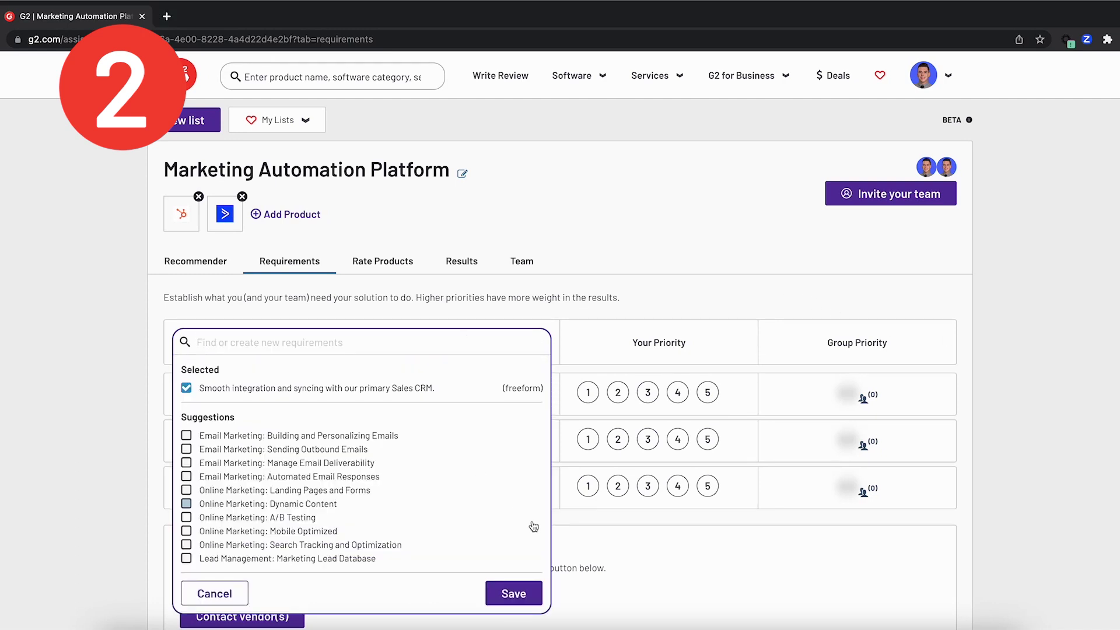
click(512, 593)
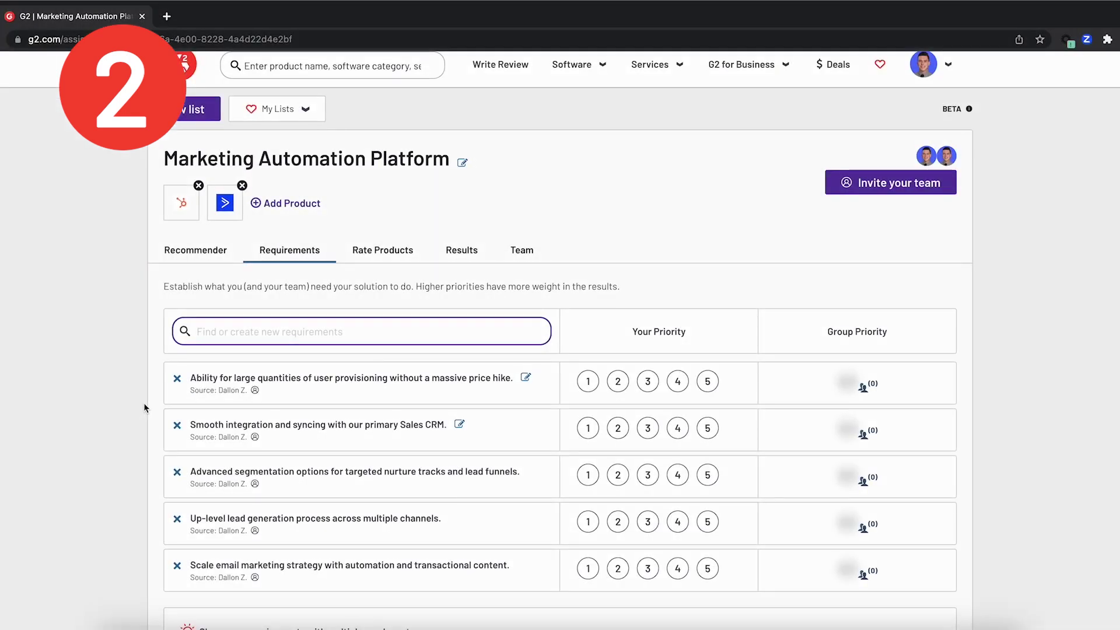
click(251, 332)
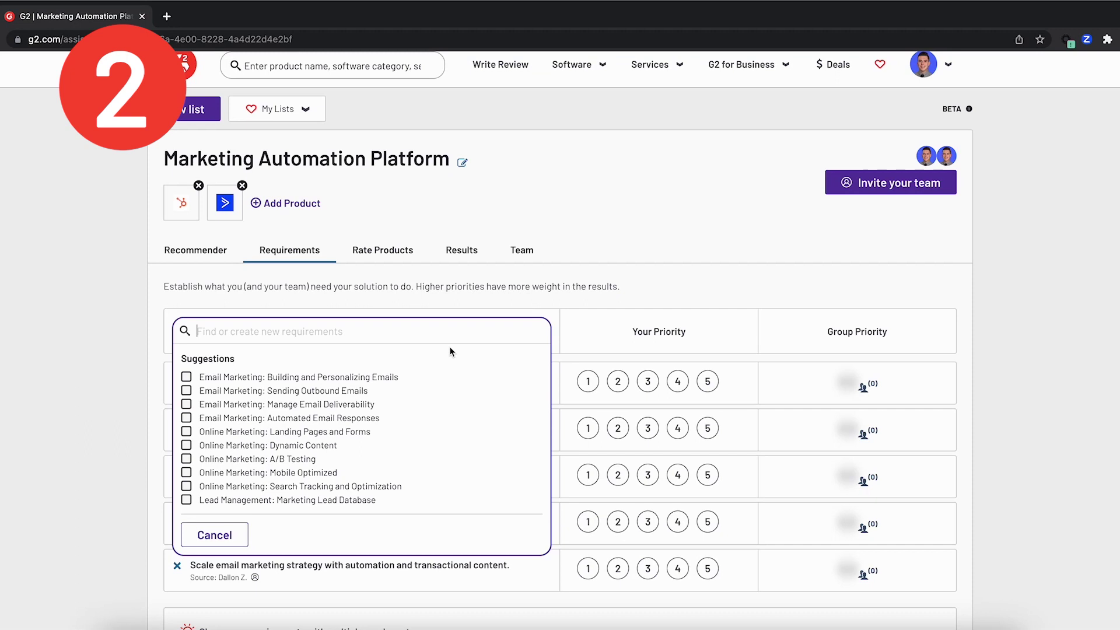
click(227, 540)
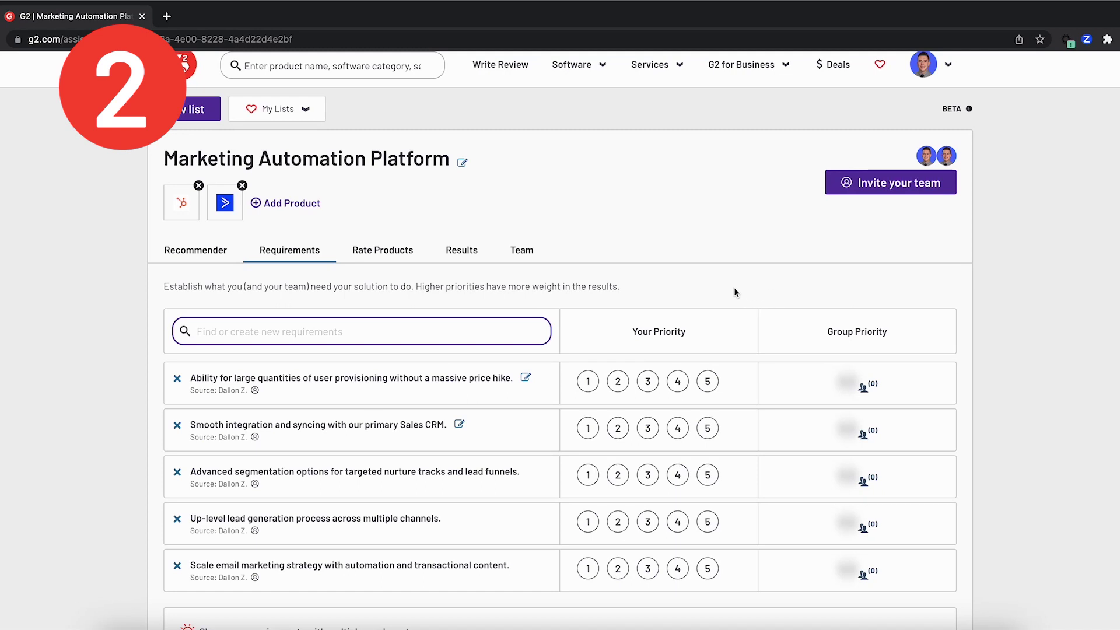
- Set priorities: Sales CRM 5, segmentation 3, provisioning 4, lead generation 4, email scaling 5
scroll(735, 289, down, 2)
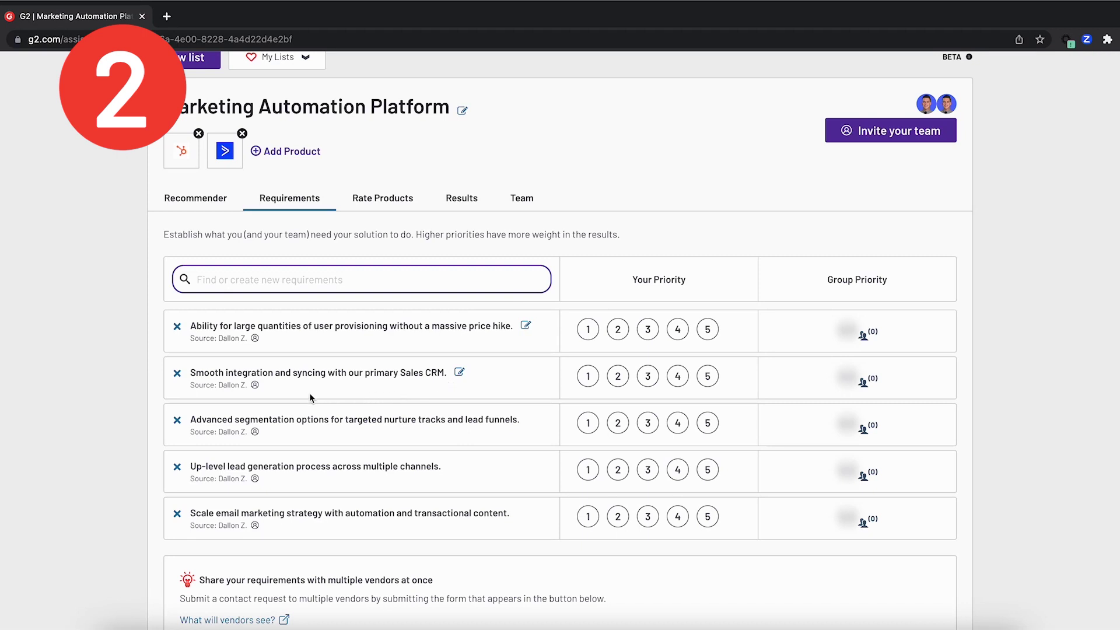
click(707, 376)
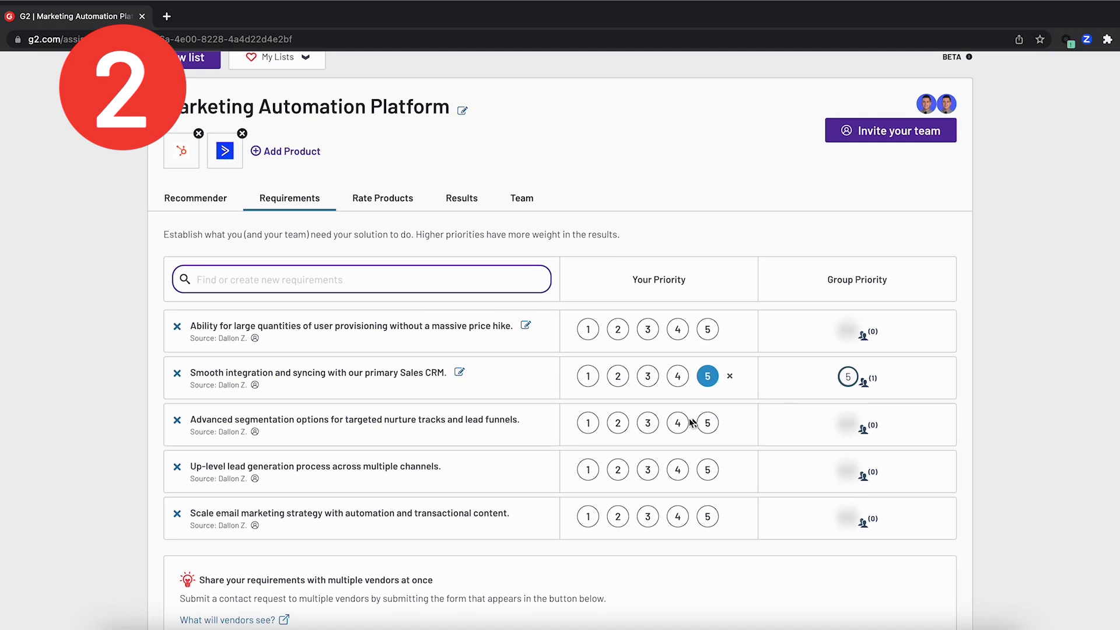
click(648, 423)
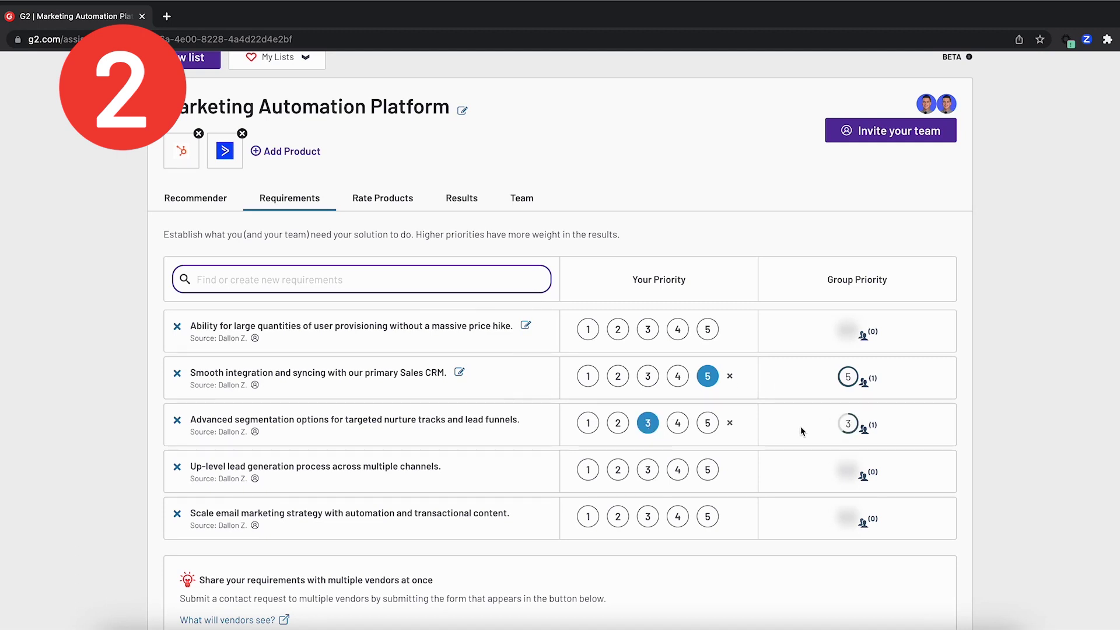
click(678, 329)
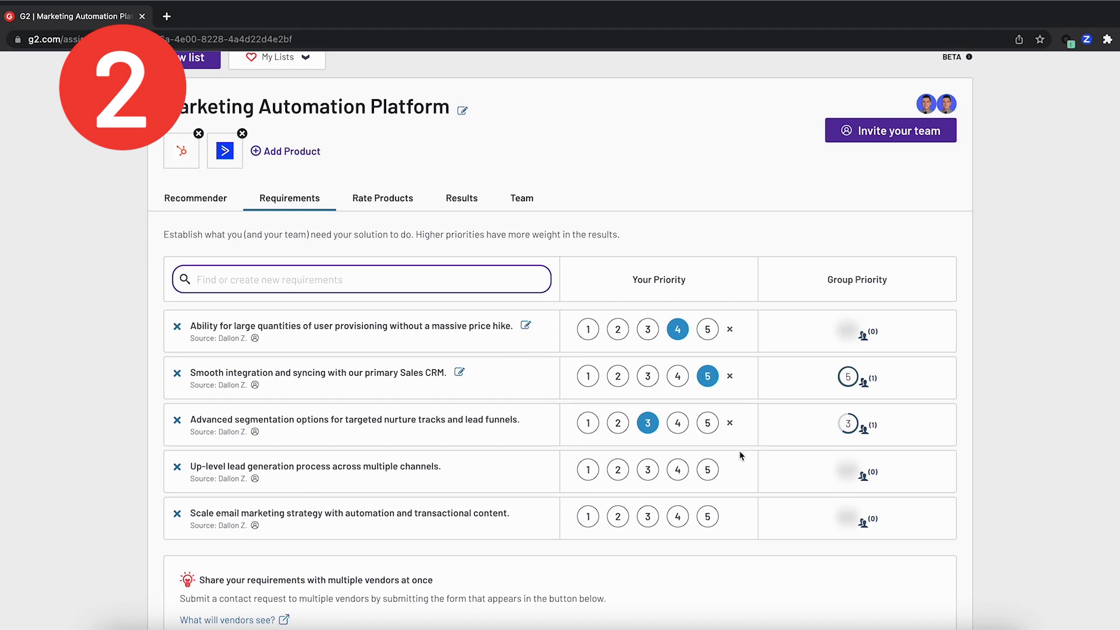
click(677, 469)
click(708, 517)
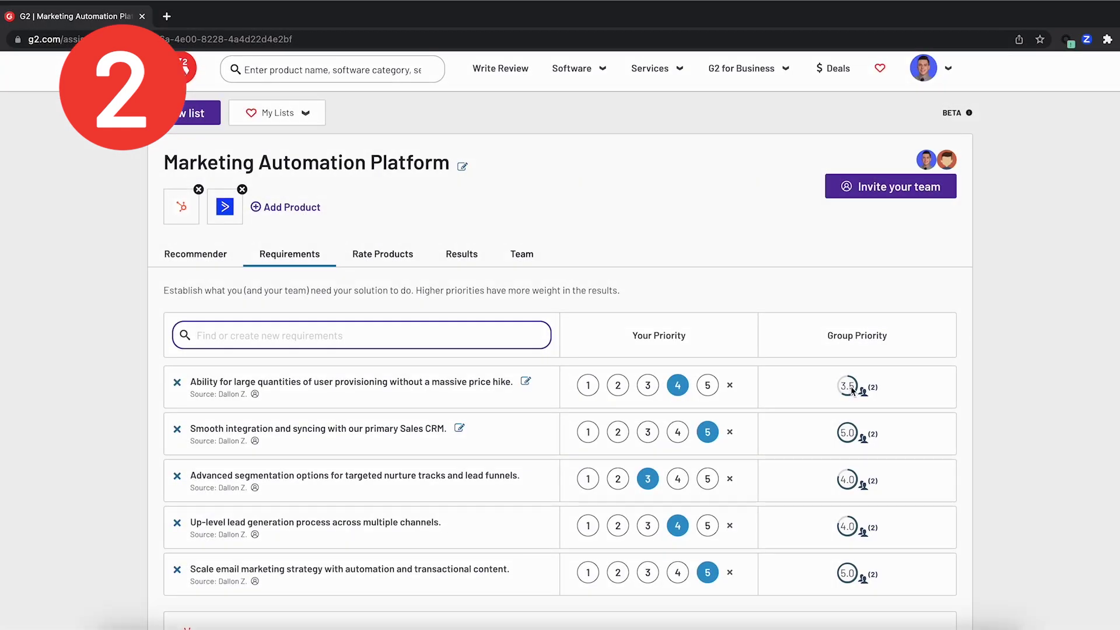
mouse_move(874, 390)
mouse_move(871, 437)
mouse_move(870, 480)
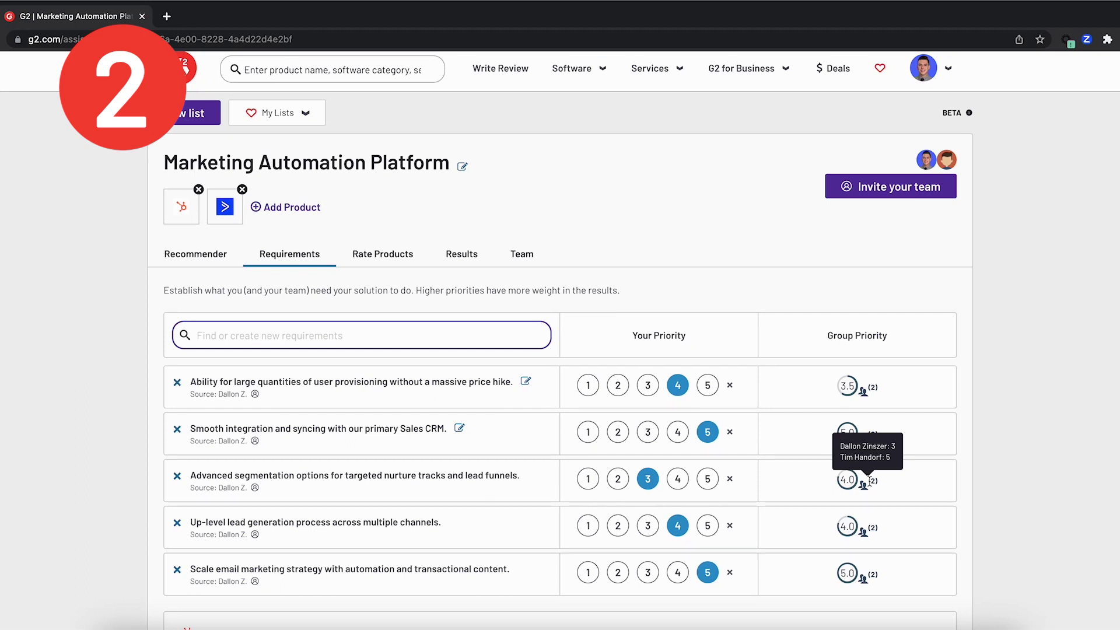
mouse_move(869, 538)
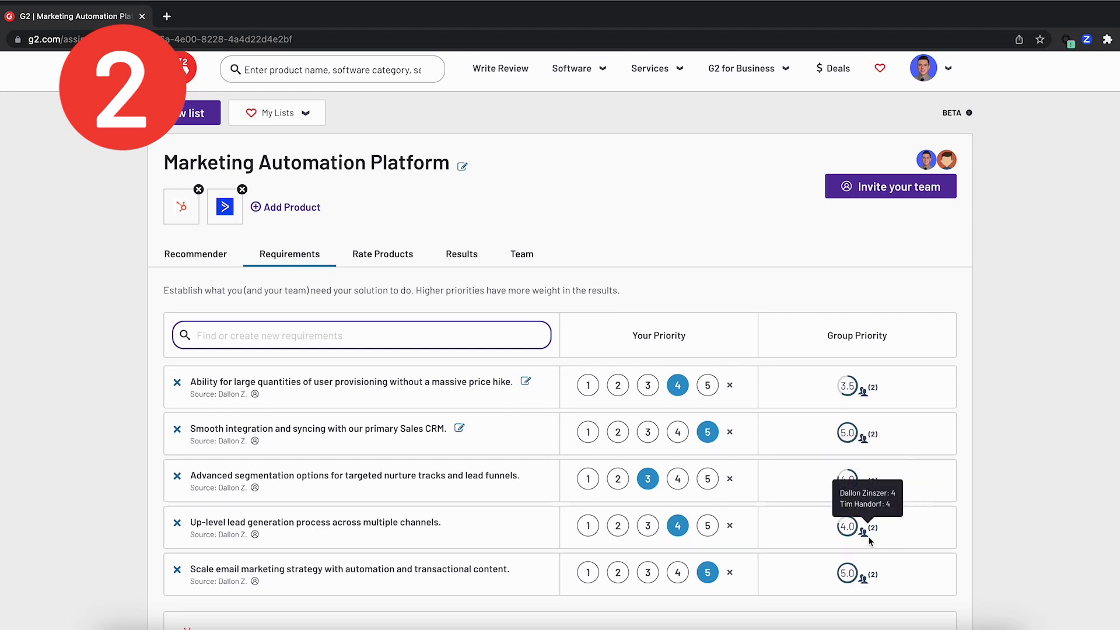
mouse_move(867, 584)
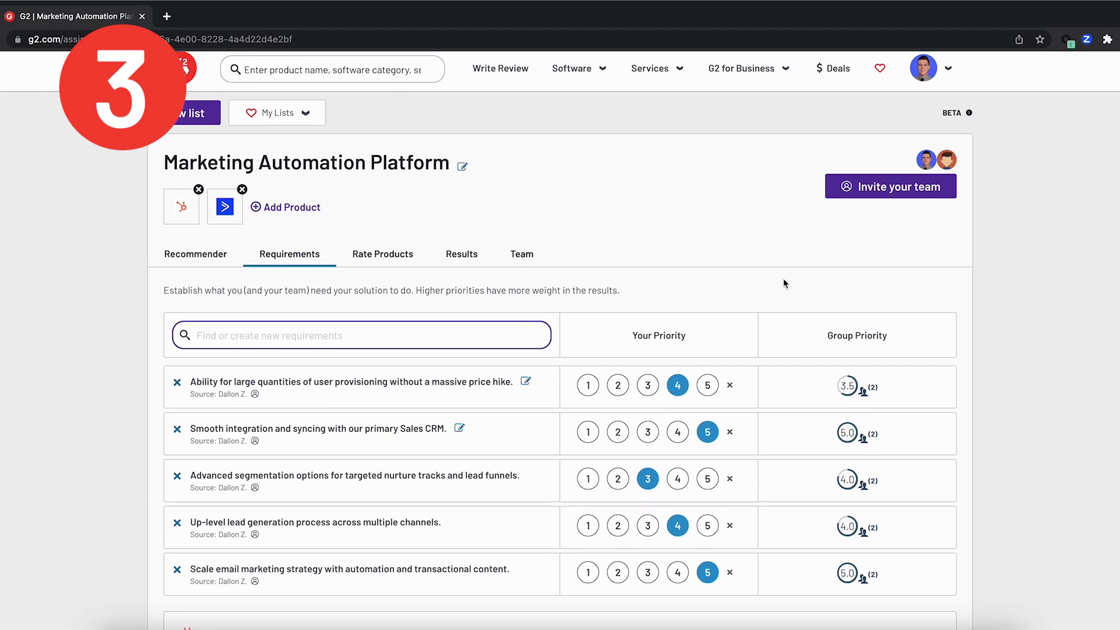
- Go to the Recommender tab and browse the recommended products, ending back at the top
click(196, 255)
scroll(506, 443, down, 2)
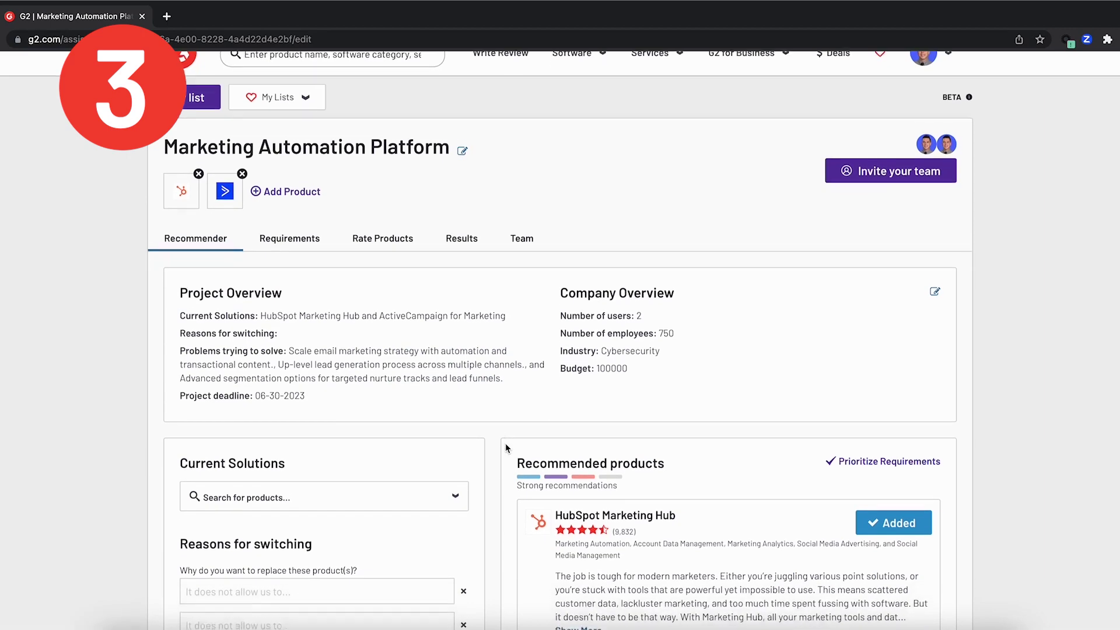
scroll(505, 447, down, 2)
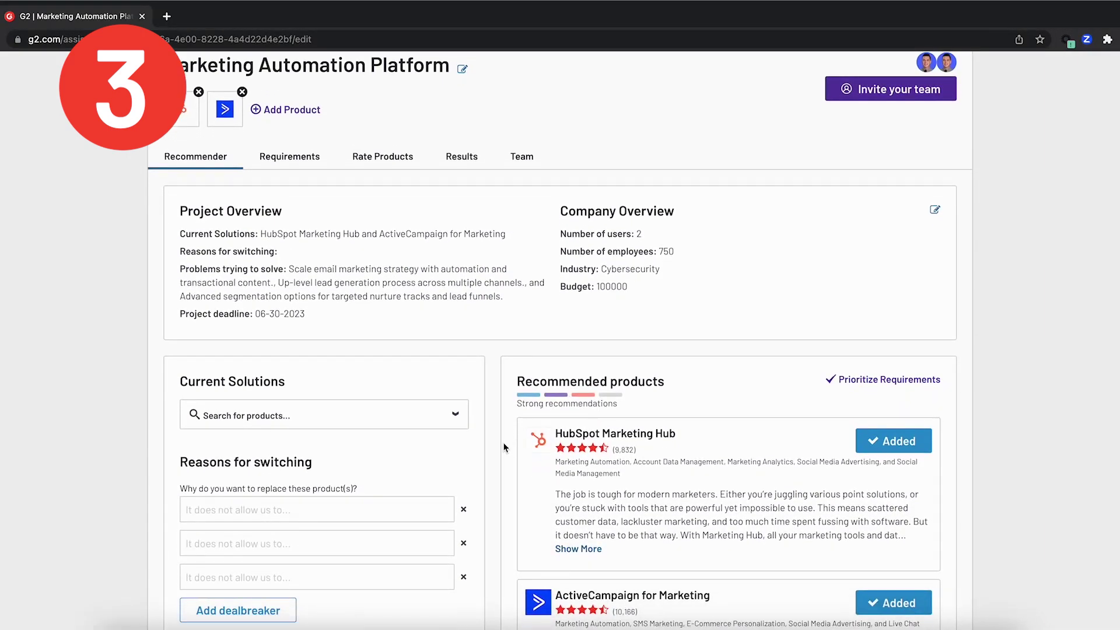
scroll(493, 441, down, 4)
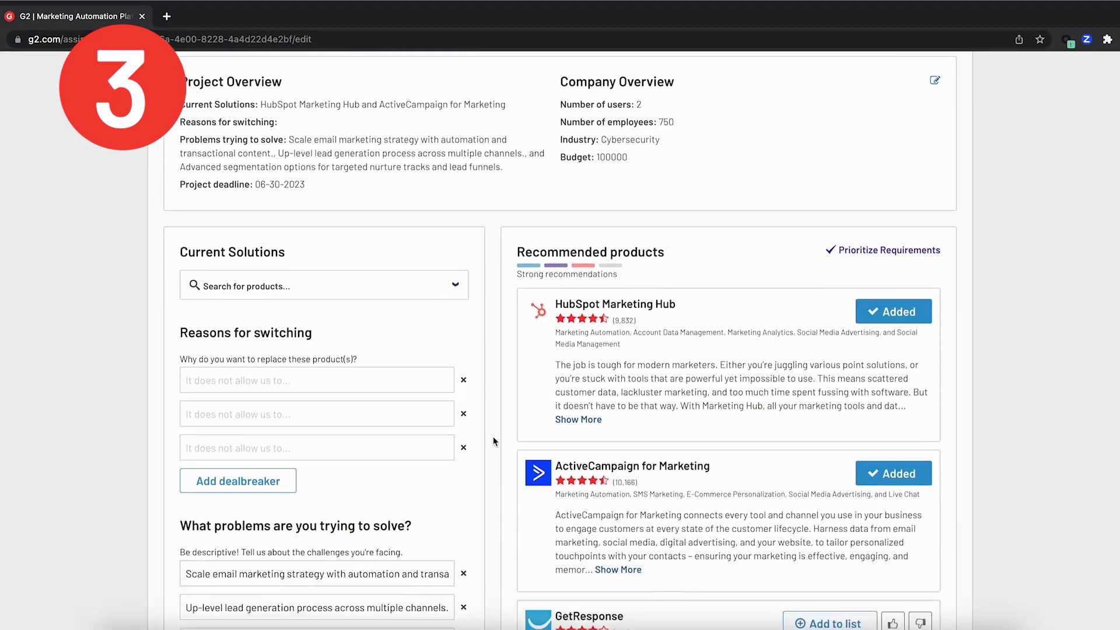
scroll(493, 442, down, 2)
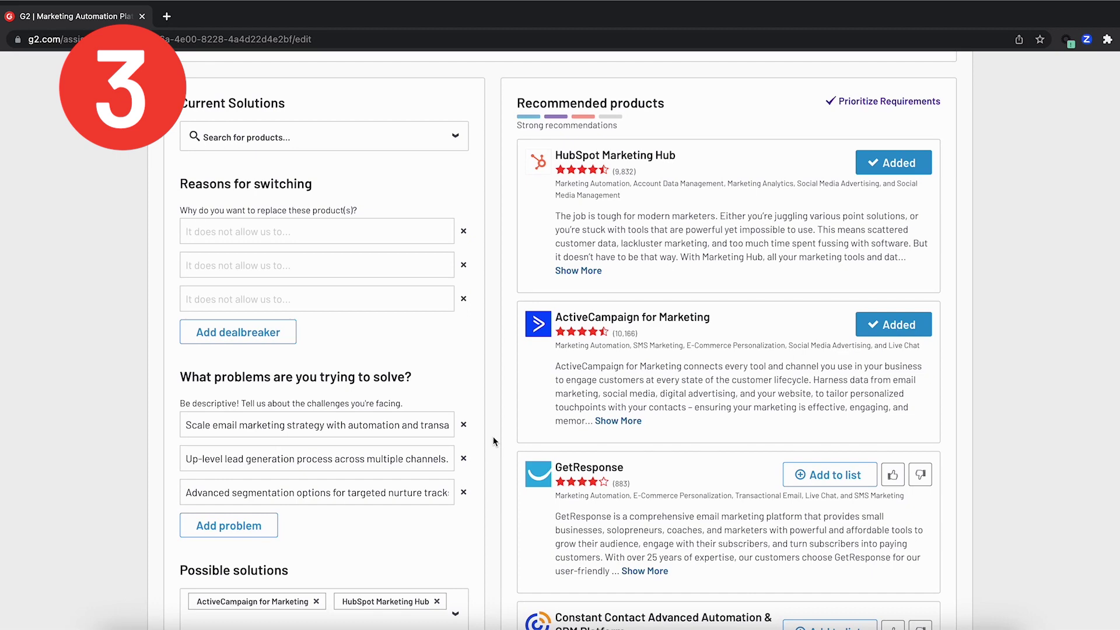
scroll(493, 442, down, 5)
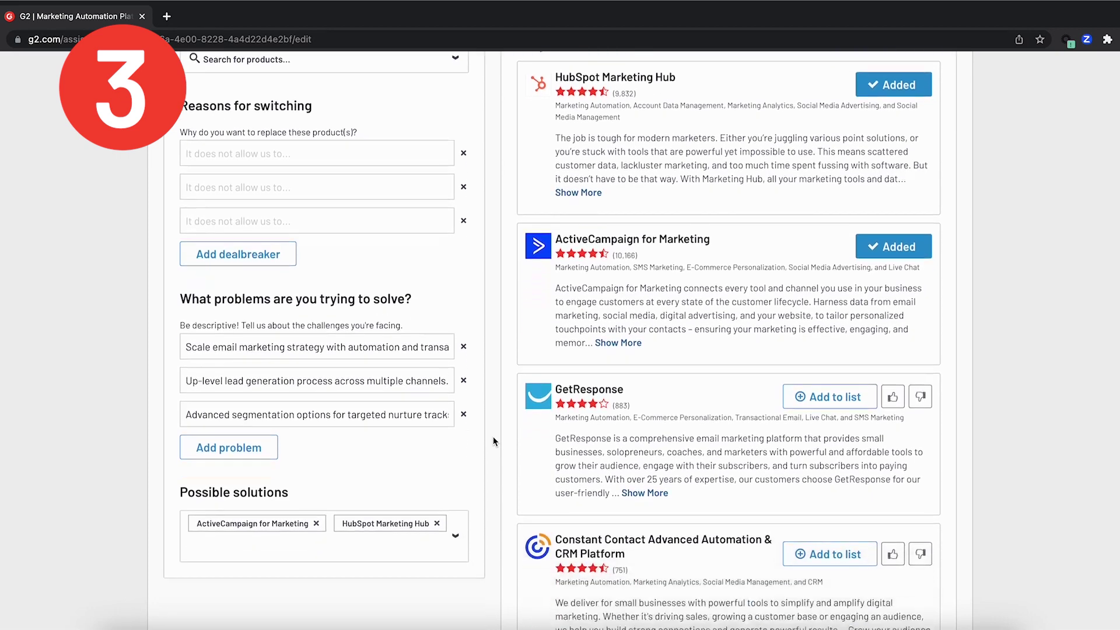
scroll(493, 438, down, 7)
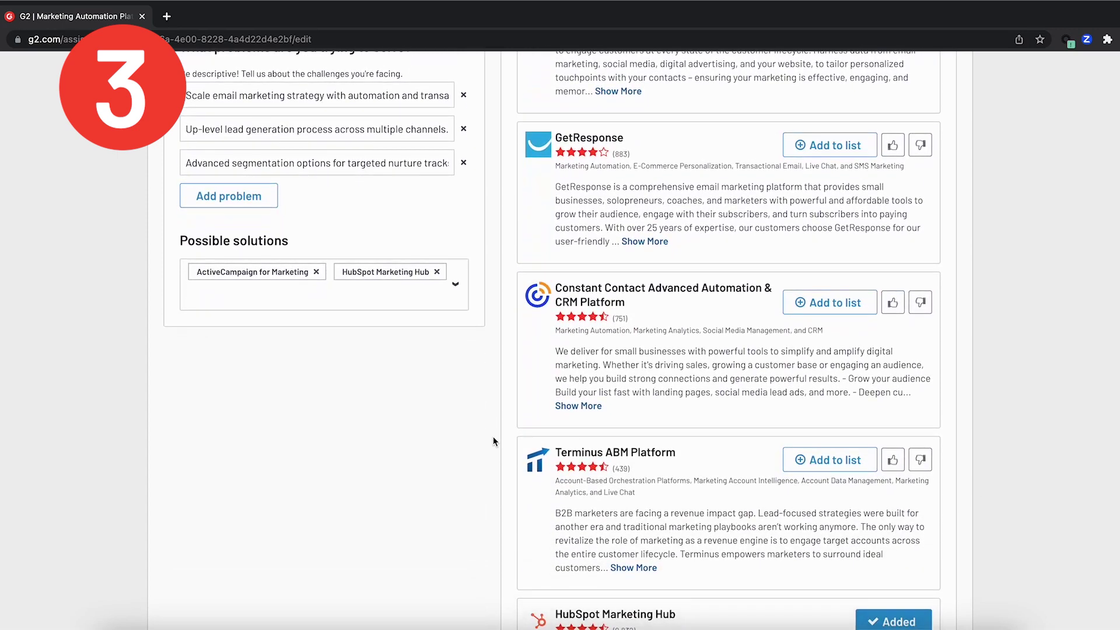
scroll(493, 442, down, 5)
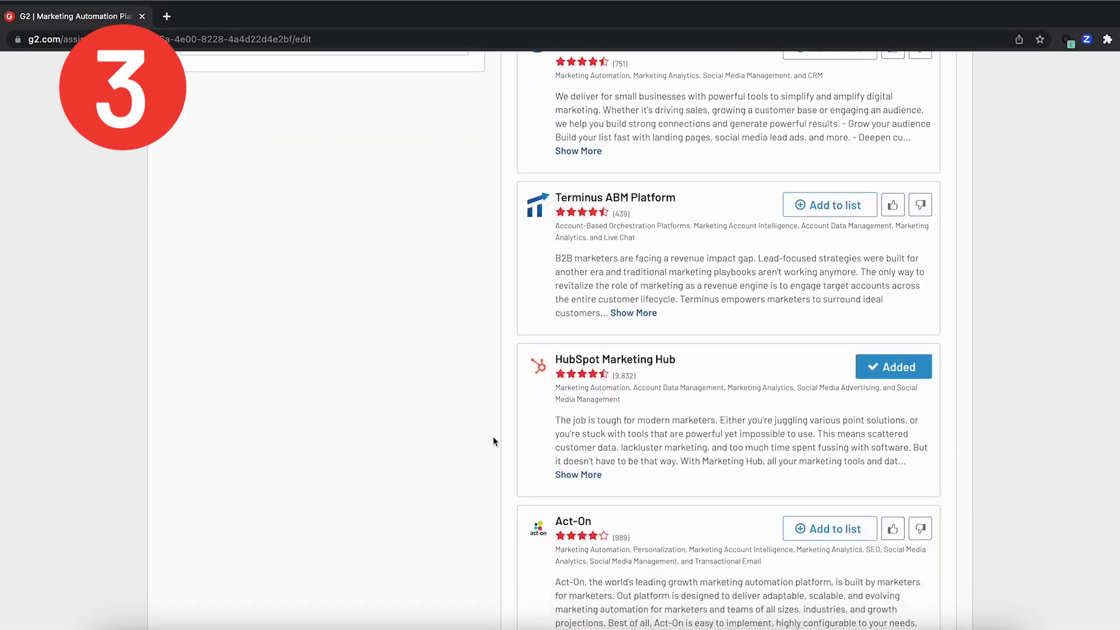
scroll(493, 442, down, 7)
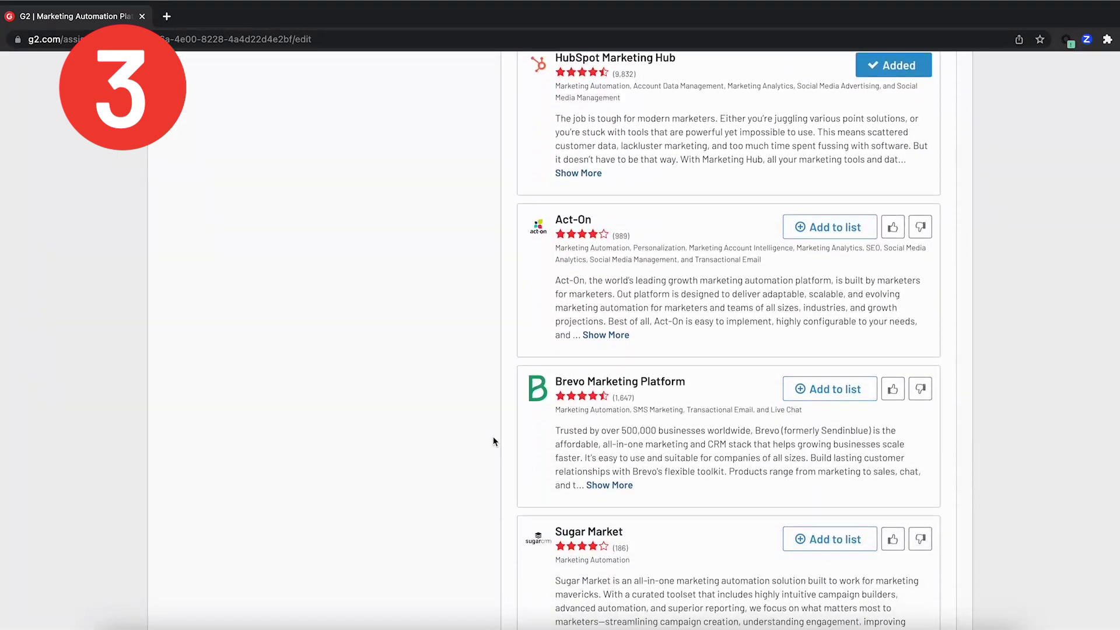
scroll(493, 442, down, 3)
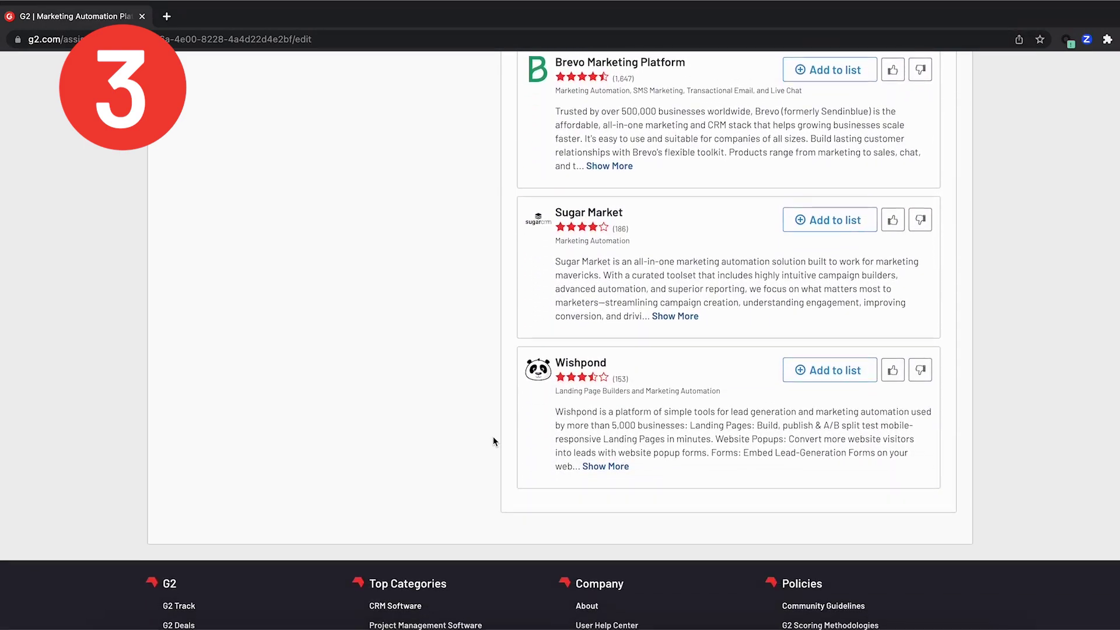
scroll(493, 442, up, 20)
scroll(492, 437, up, 5)
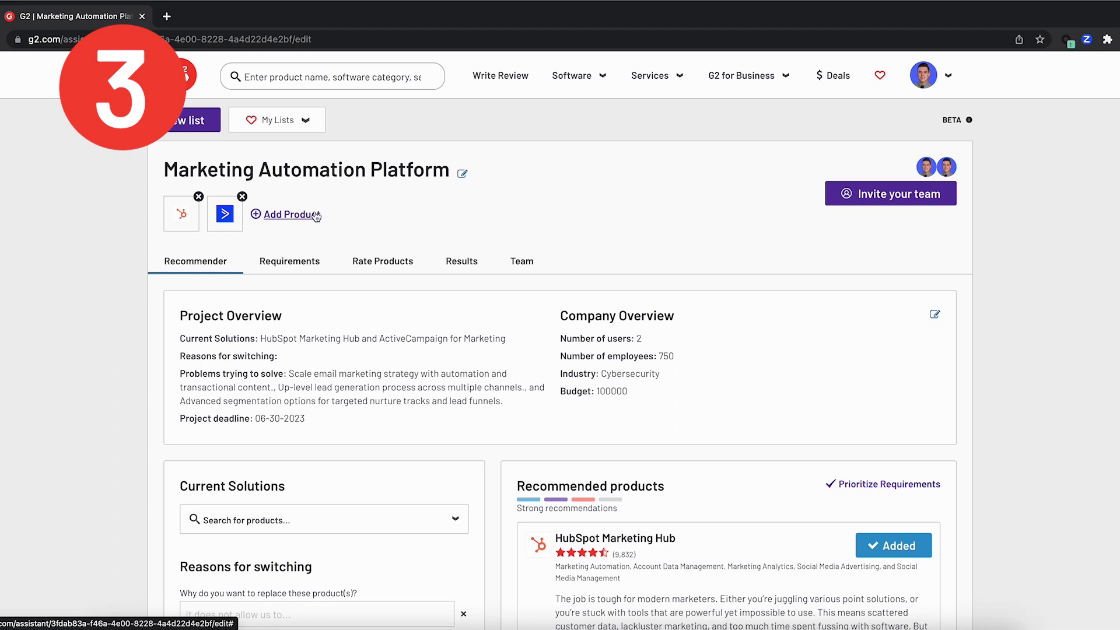
- Add Adobe Marketo Engage and Salesforce Marketing Cloud Account Engagement to the project
click(318, 215)
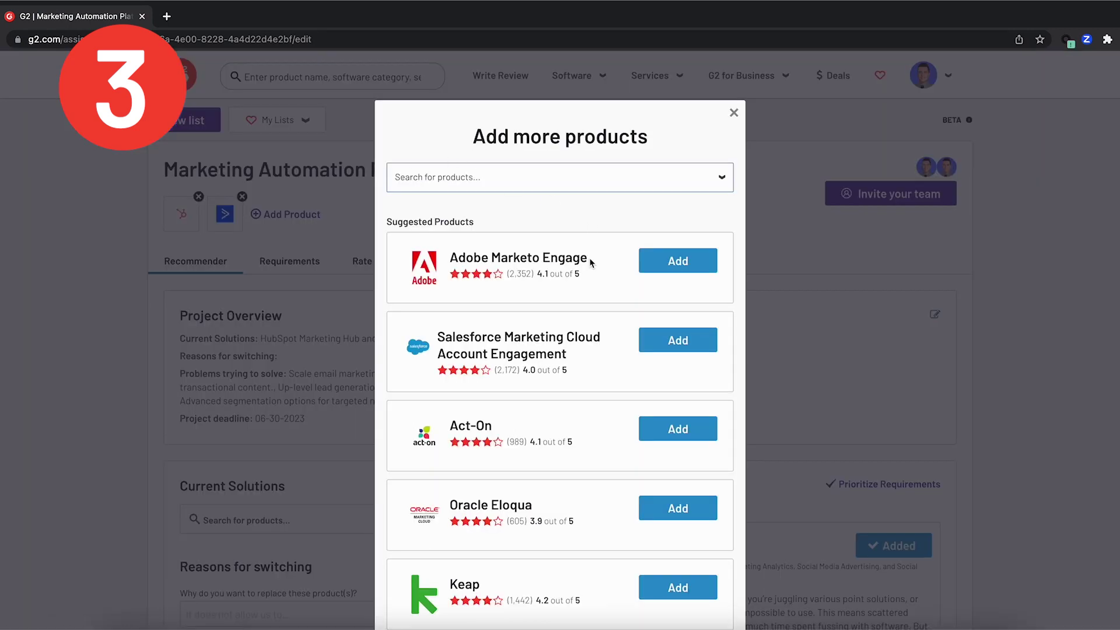
drag(589, 258, 449, 259)
click(623, 252)
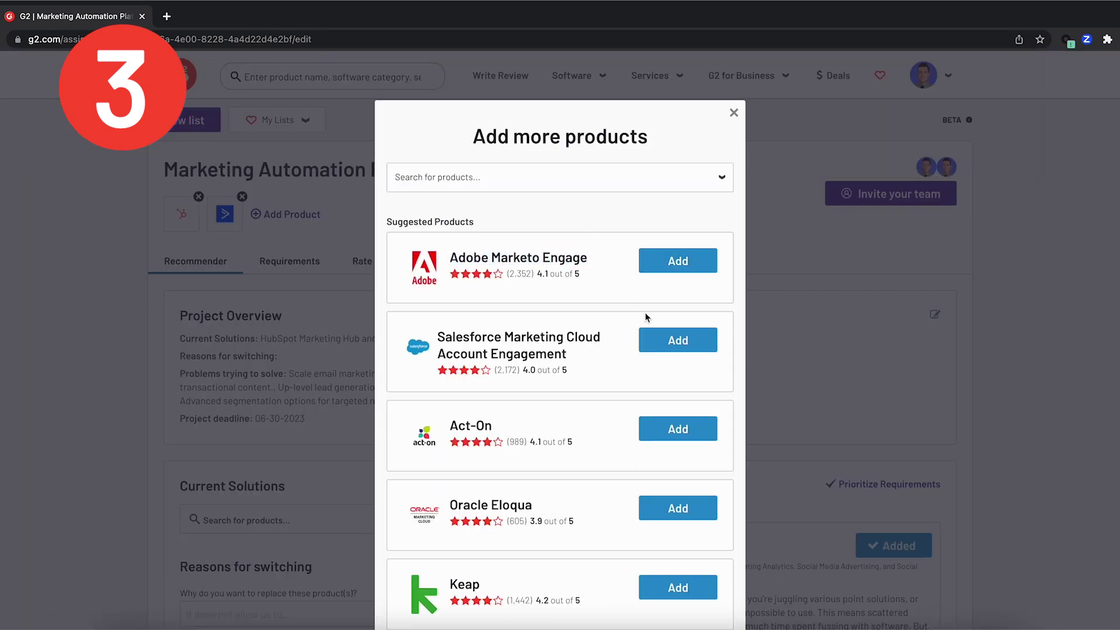
click(660, 267)
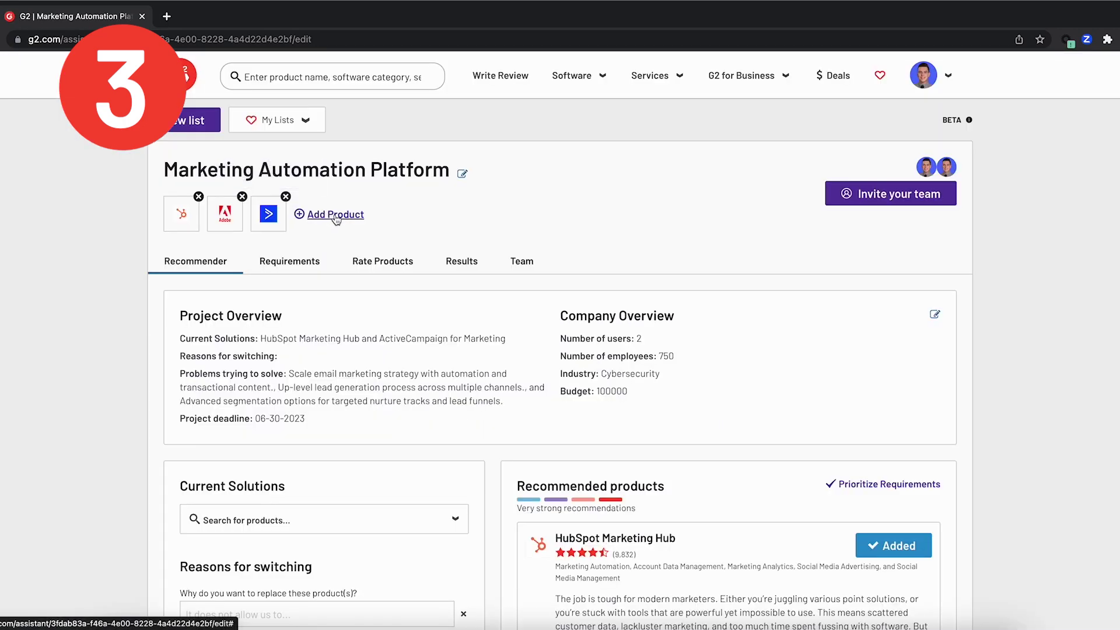
click(336, 216)
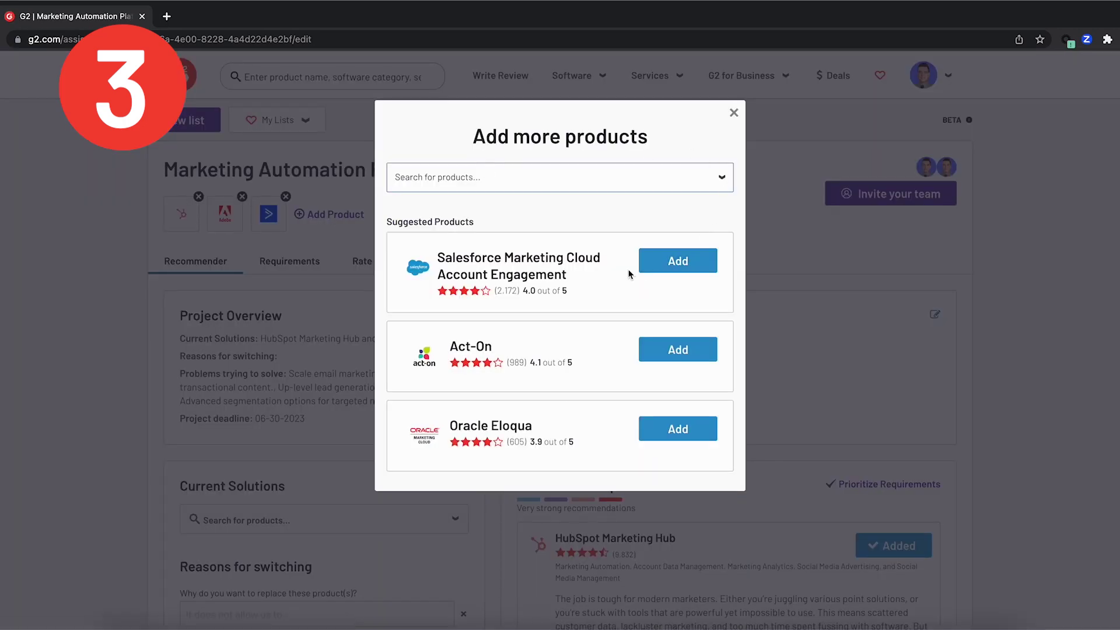
click(662, 262)
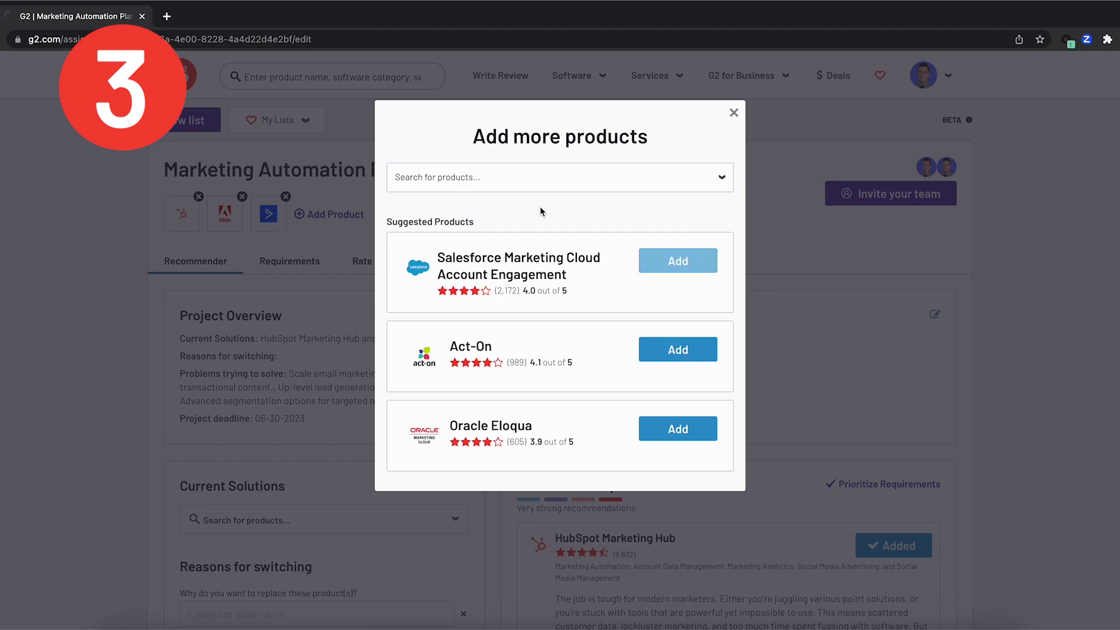
- Search 'mailchimp' and add Mailchimp All-in-One Marketing Platform to the project
click(372, 218)
click(604, 177)
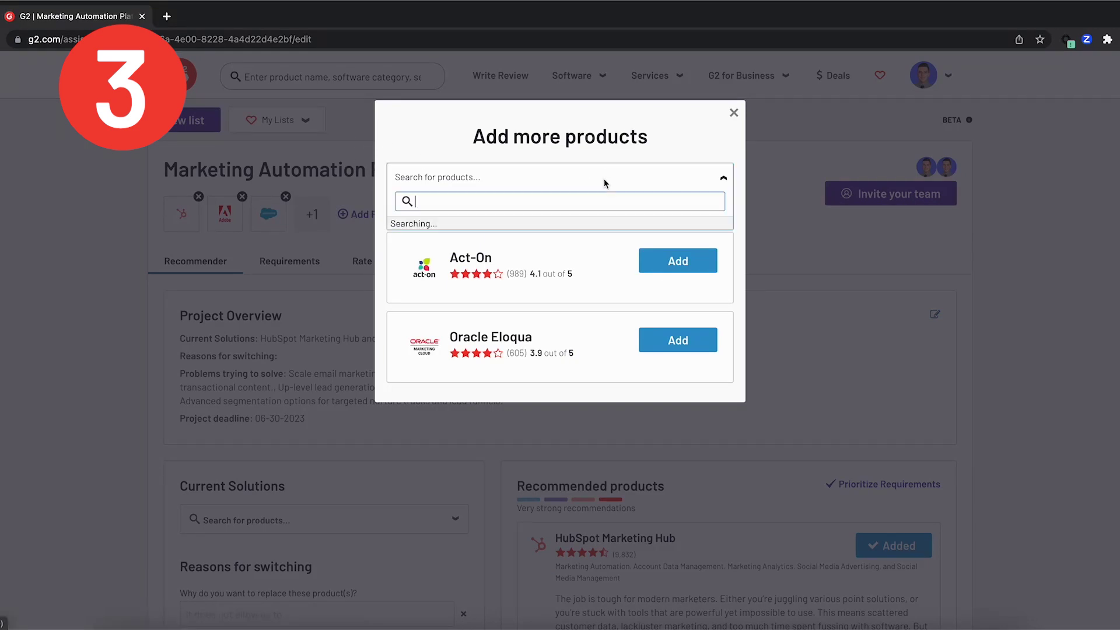
text(mailchimp)
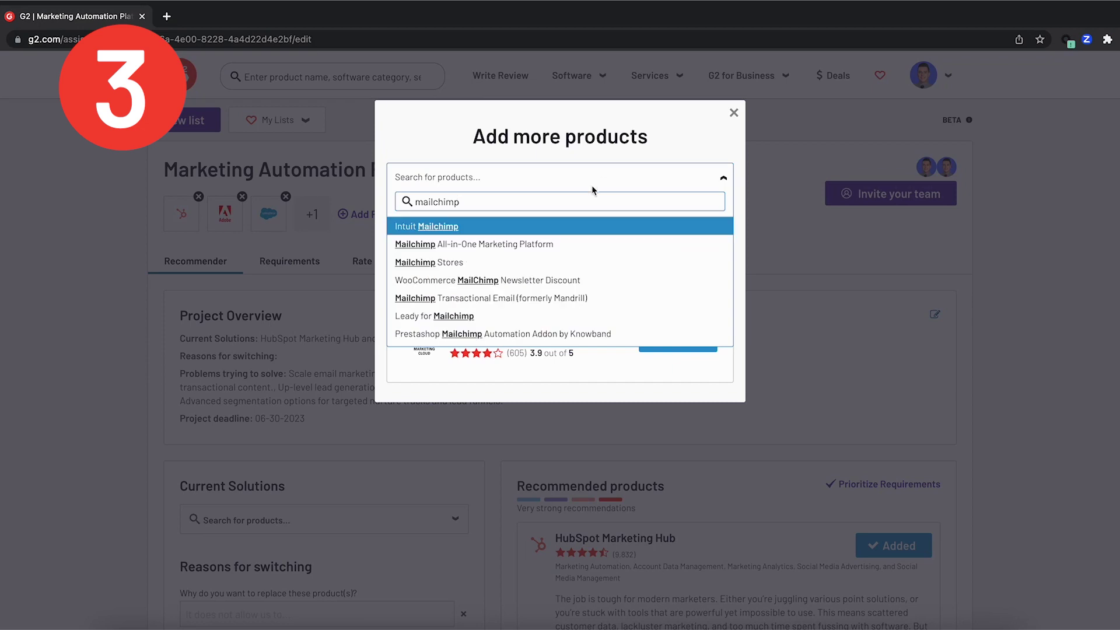
click(575, 245)
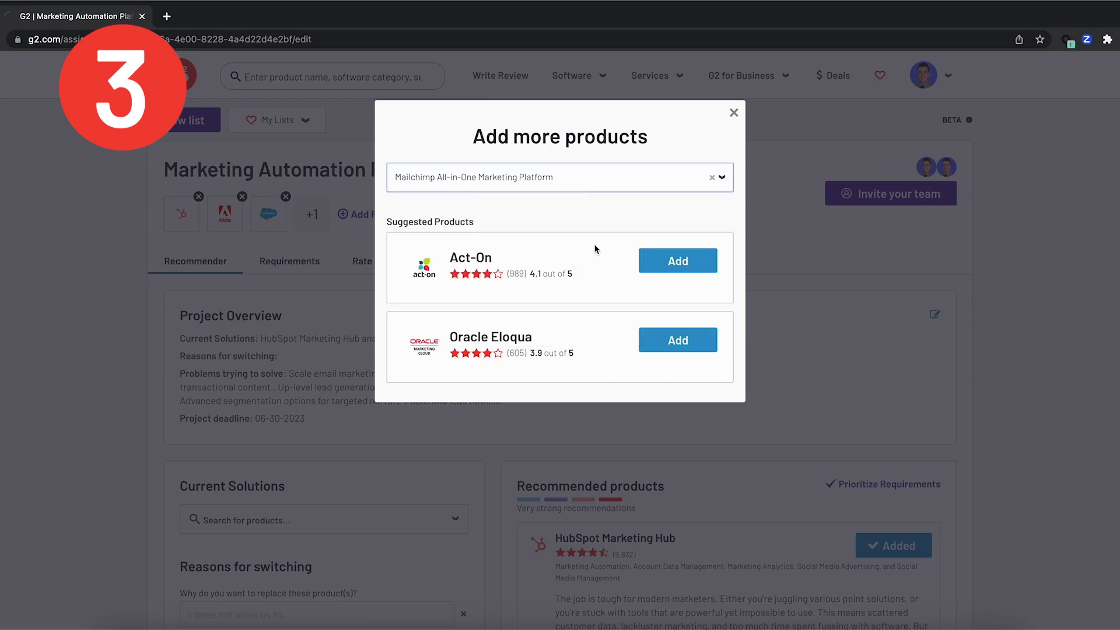
click(677, 261)
scroll(695, 309, down, 6)
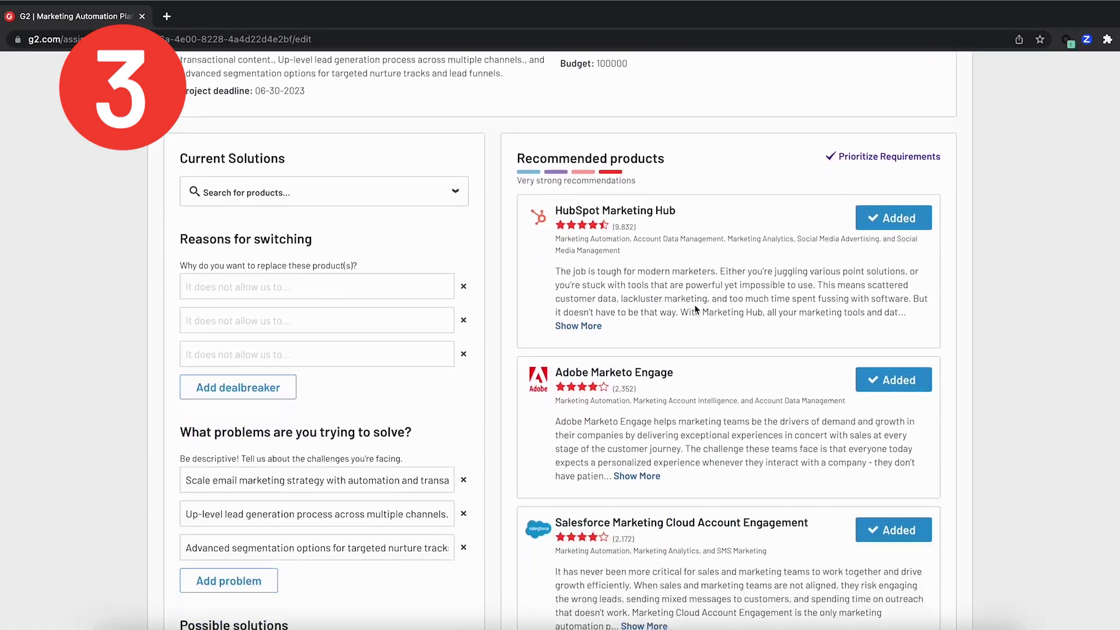
scroll(695, 306, down, 8)
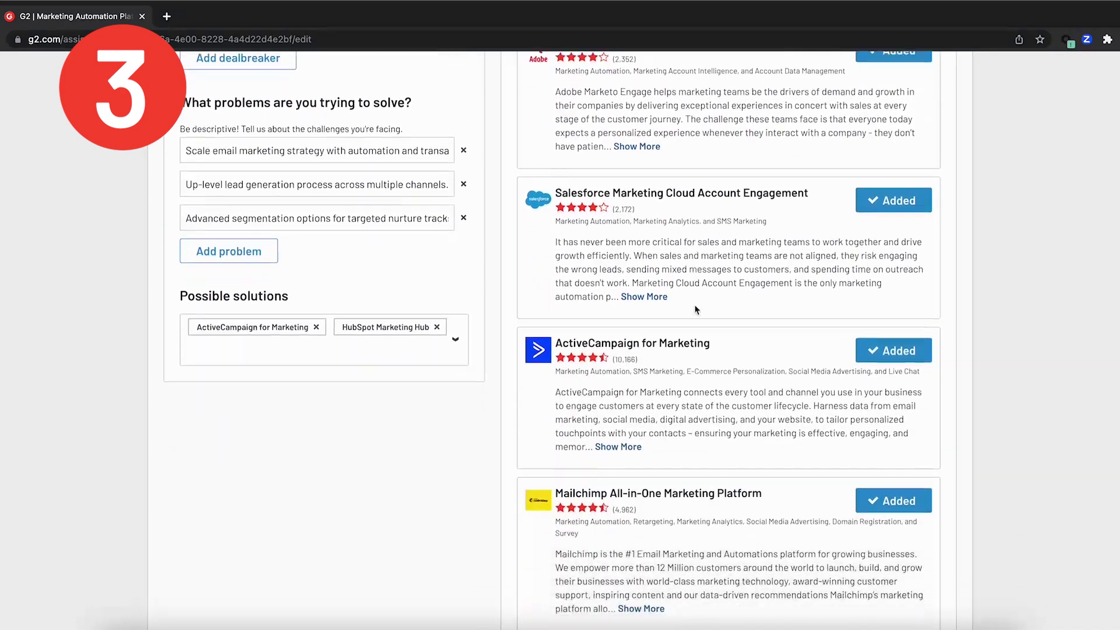
scroll(695, 310, down, 9)
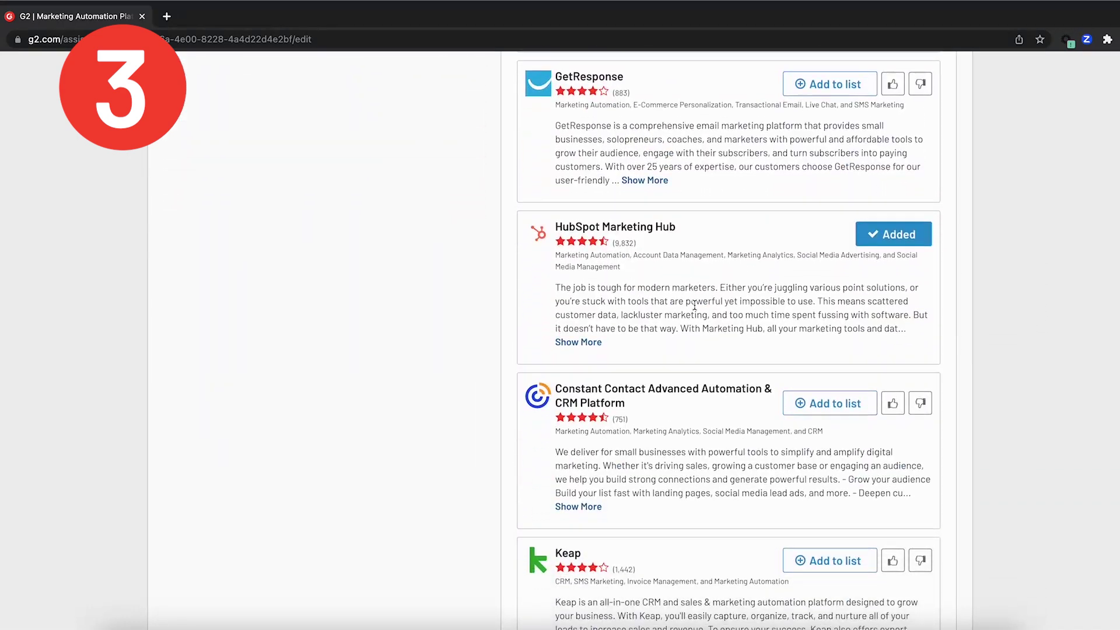
scroll(694, 305, down, 4)
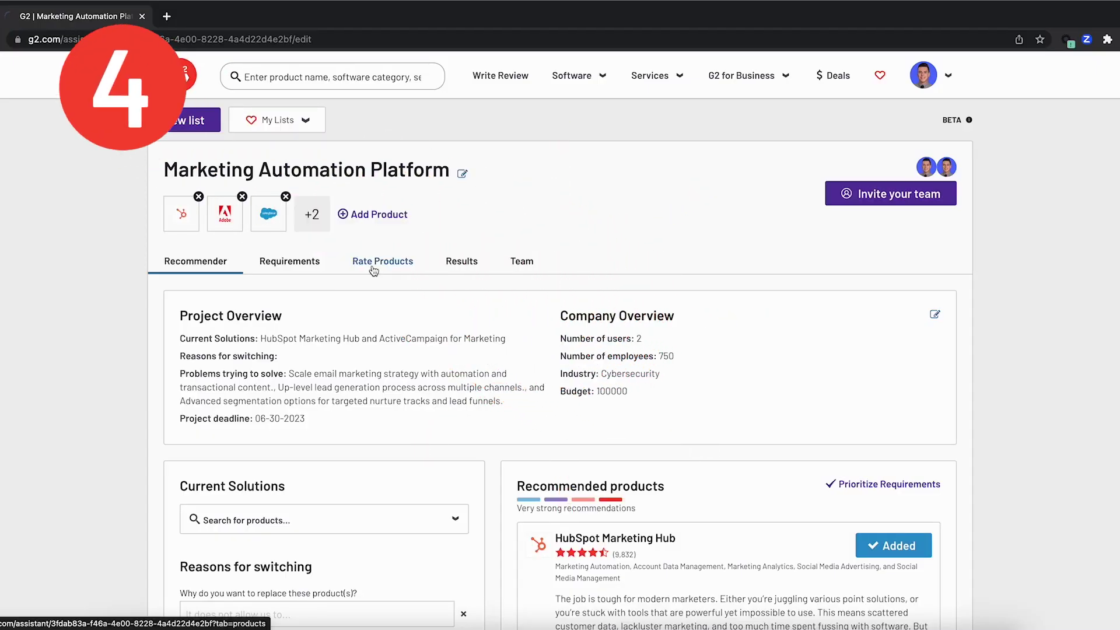
- Switch to Rate Products and open HubSpot Marketing Hub's page in a new browser tab
click(374, 265)
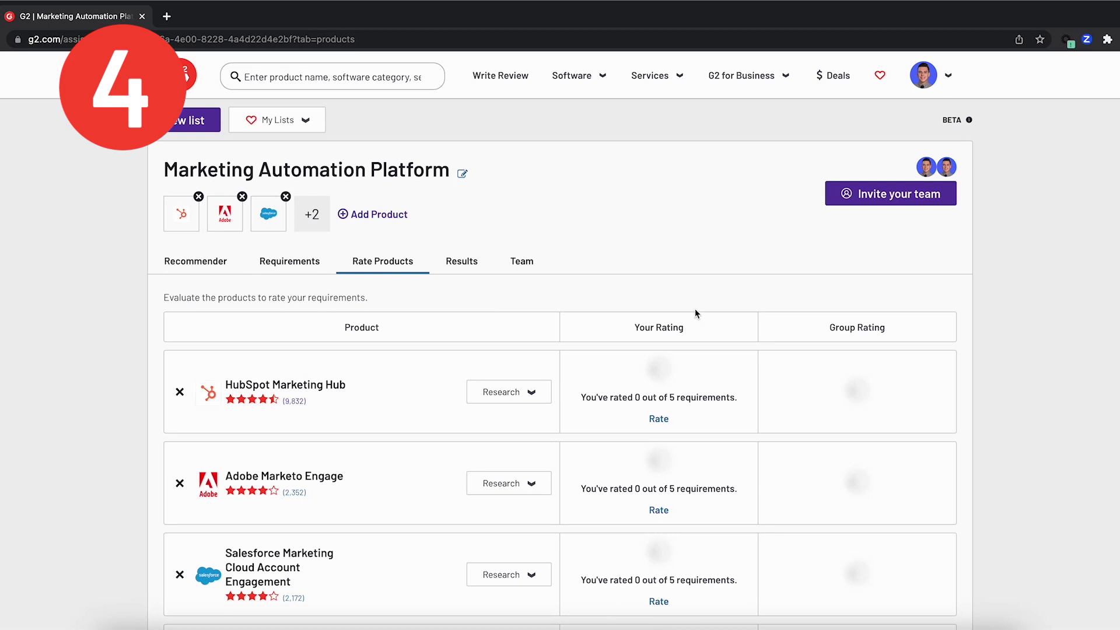
right_click(338, 391)
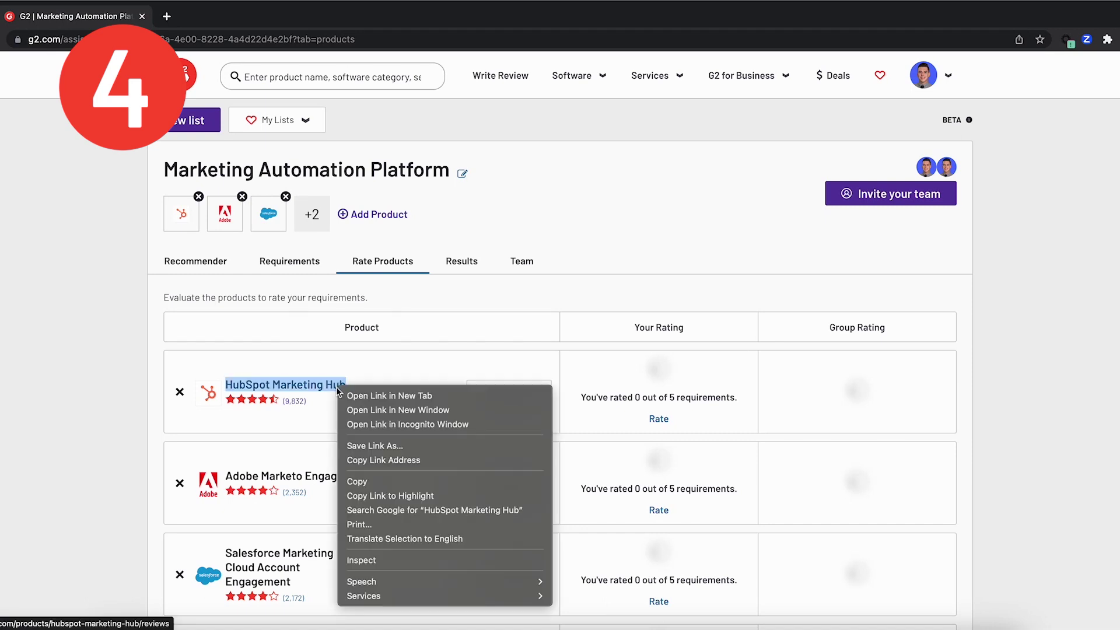
click(401, 394)
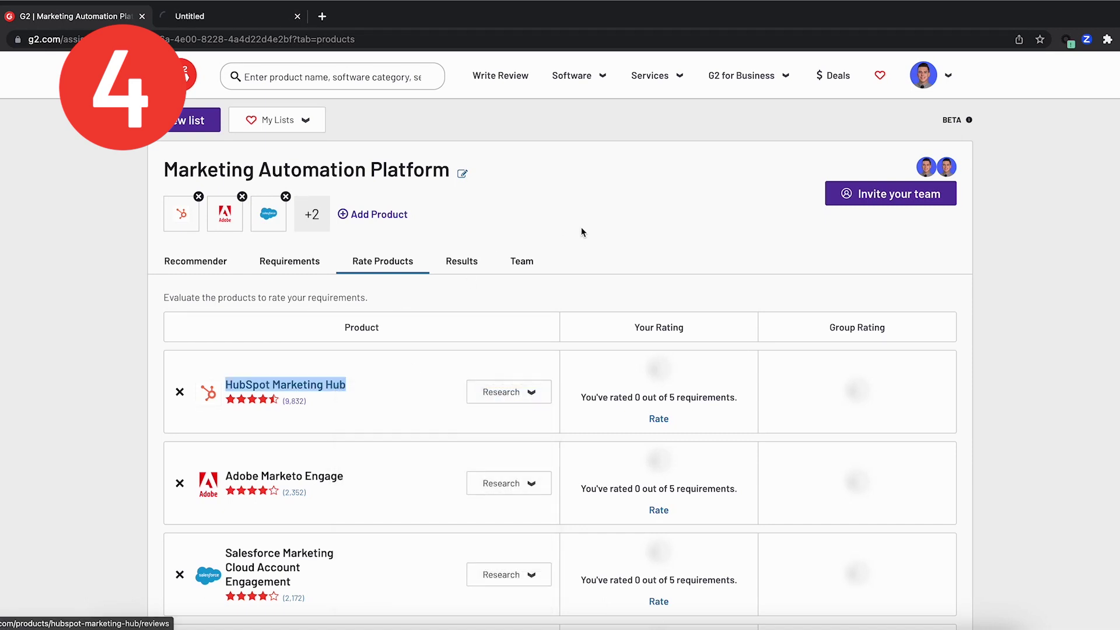
- Browse HubSpot Marketing Hub's G2 page with its 9,832 reviews, overview and feature highlights
click(275, 23)
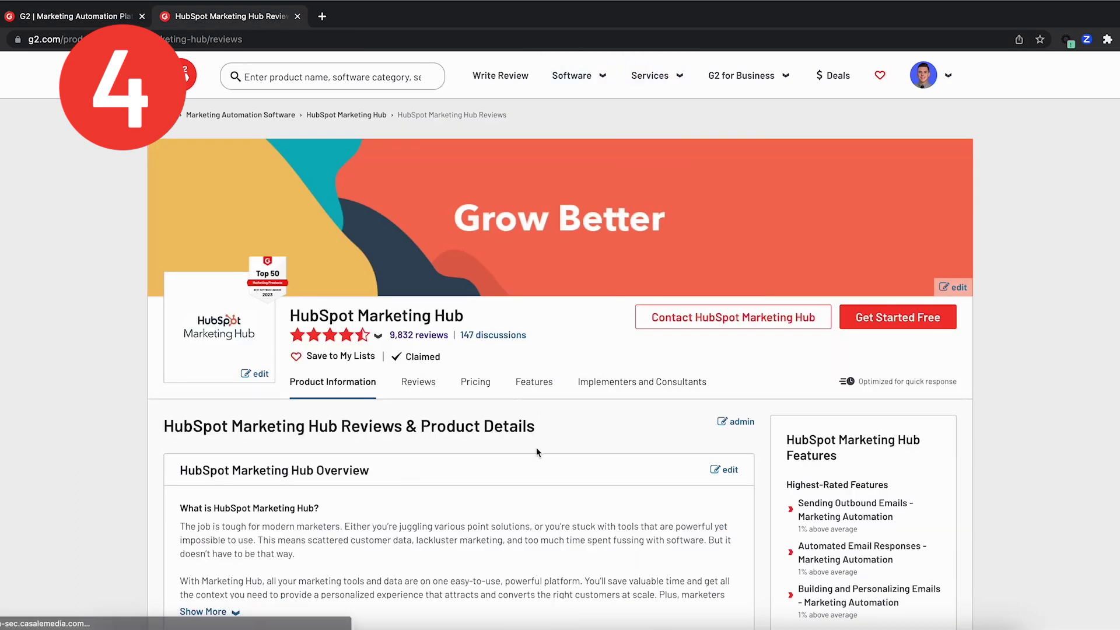
scroll(537, 453, down, 2)
scroll(537, 448, down, 1)
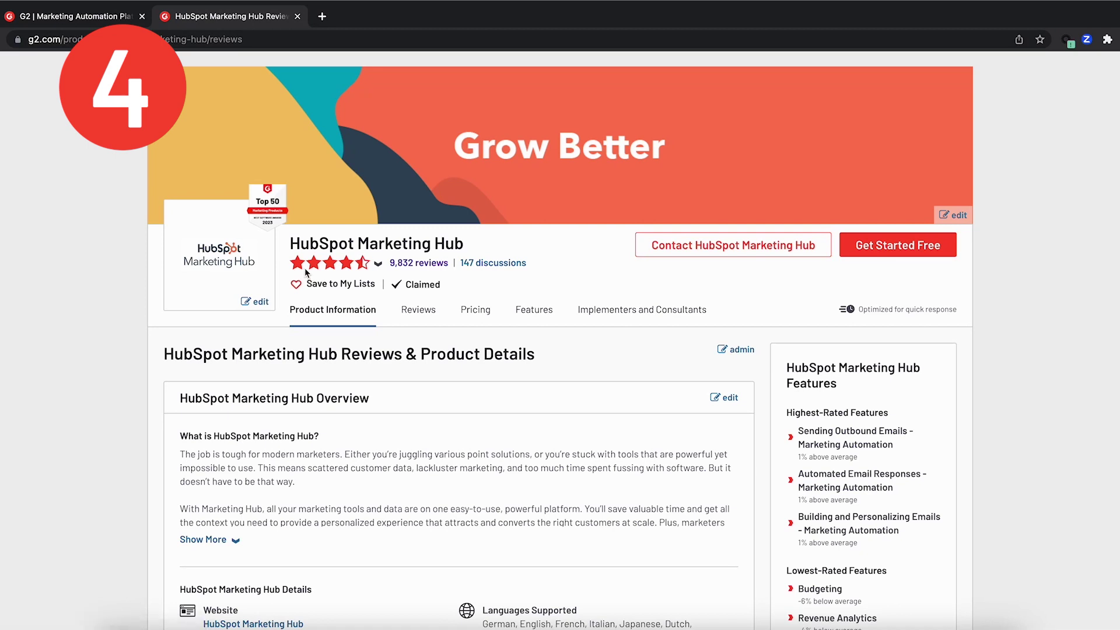
mouse_move(394, 273)
scroll(634, 380, down, 3)
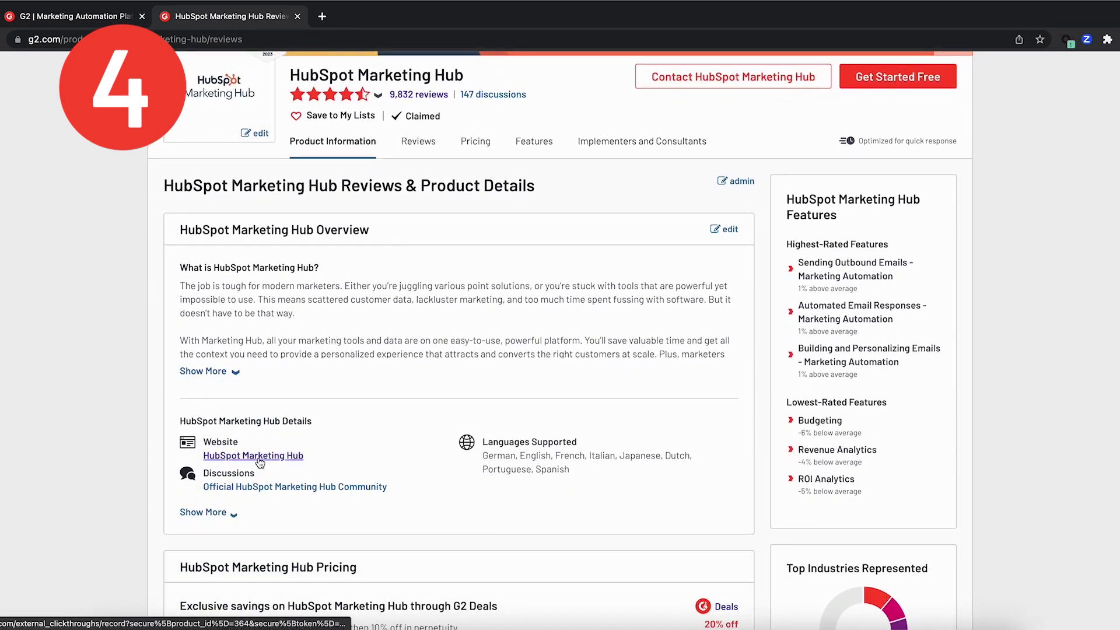
scroll(472, 286, up, 4)
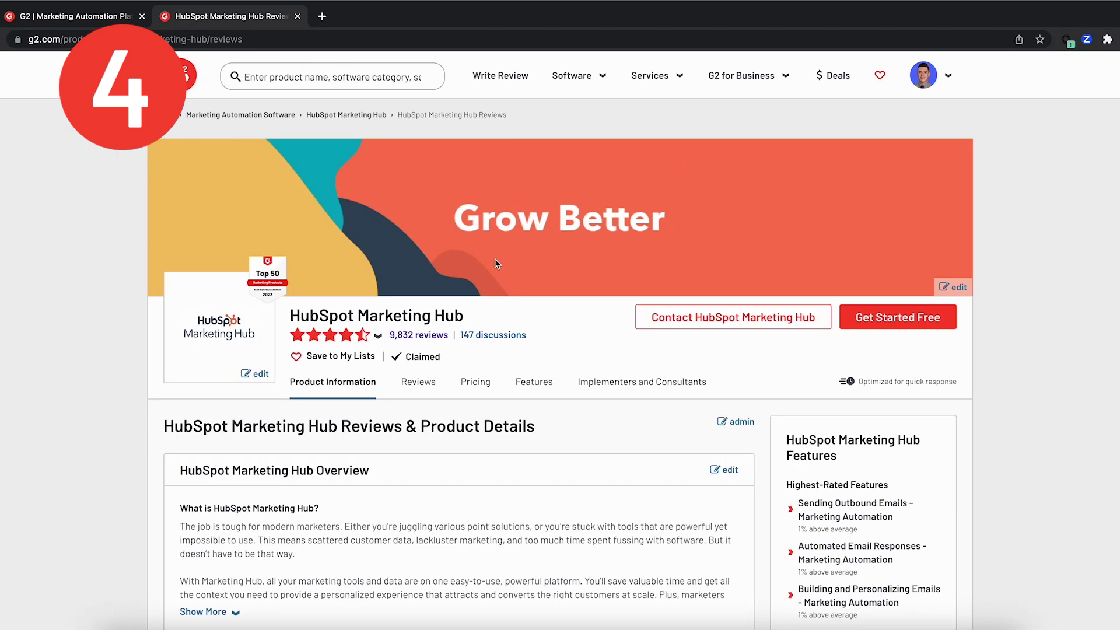
- Return to the Marketing Automation Platform project and start rating HubSpot Marketing Hub against the requirements
click(100, 17)
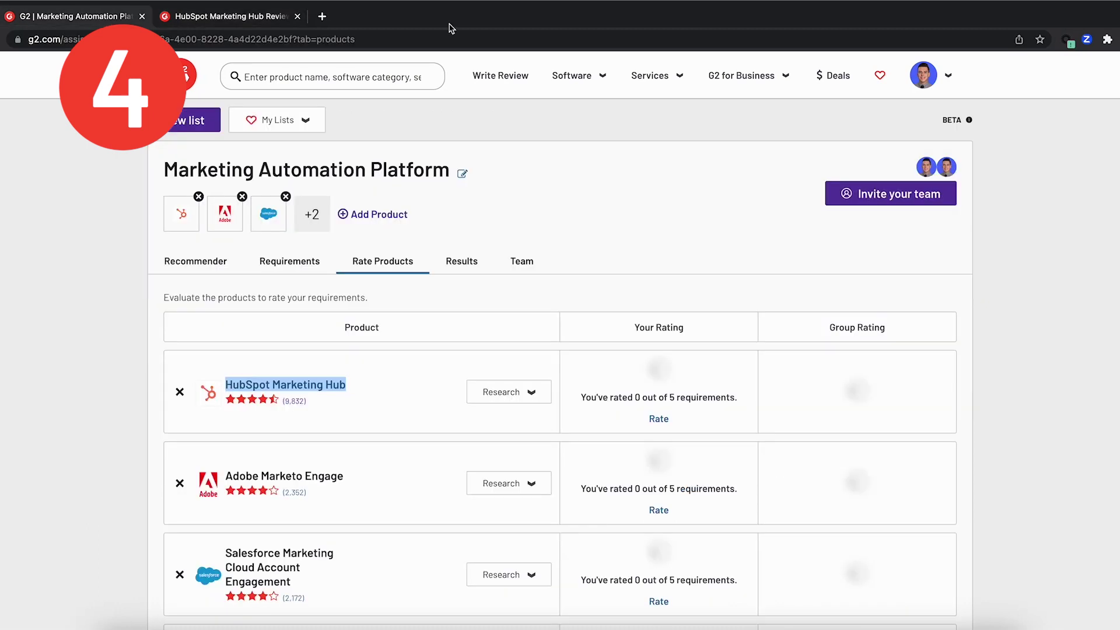
click(533, 223)
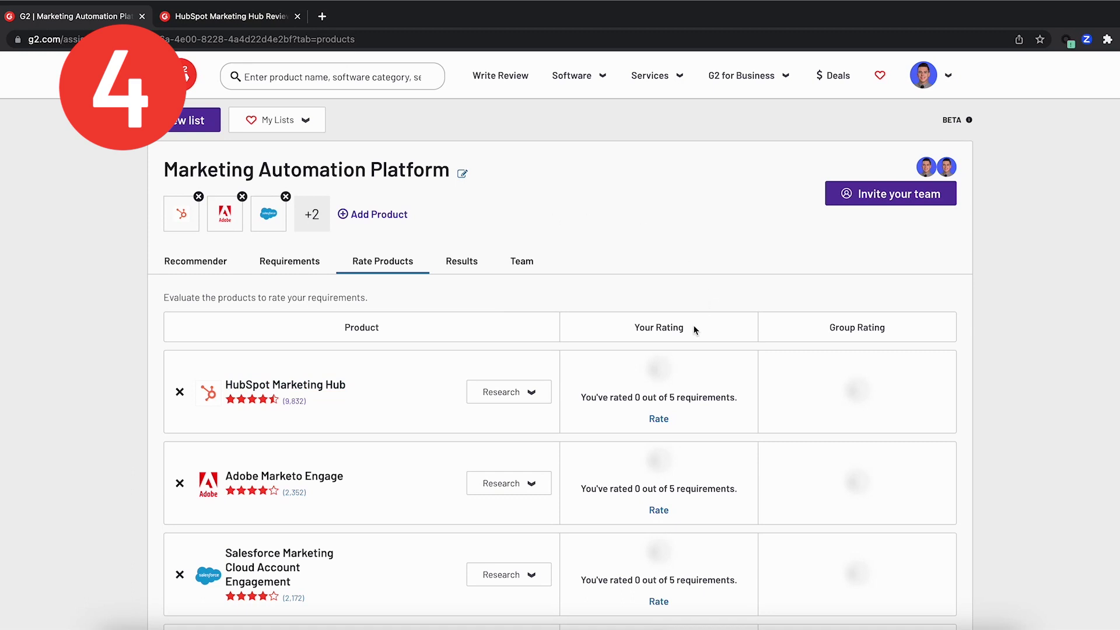
scroll(669, 290, down, 4)
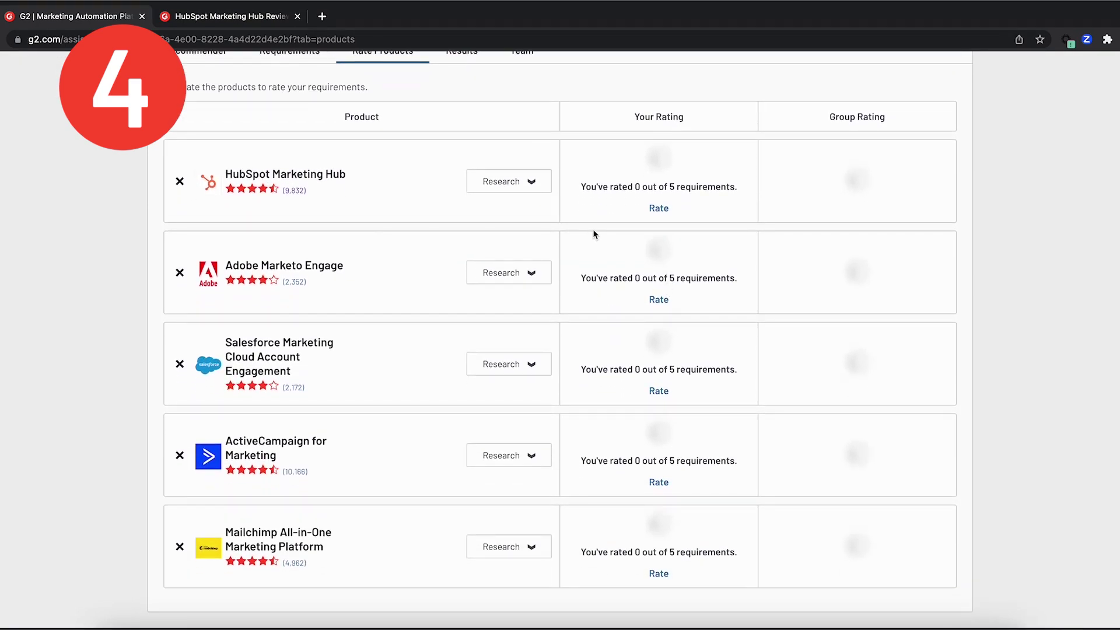
click(659, 210)
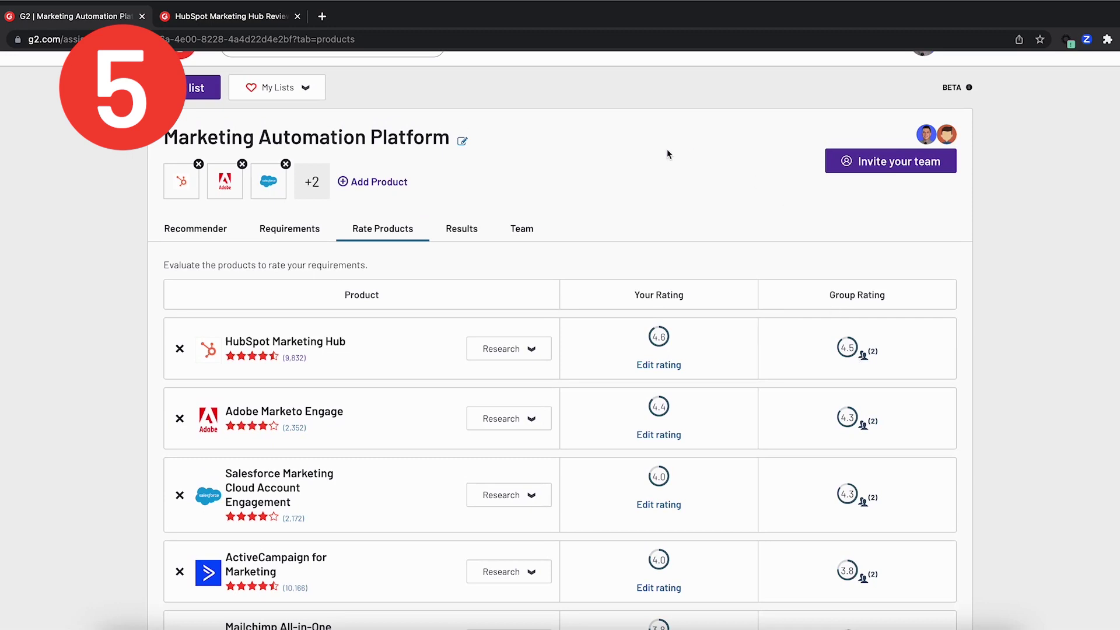
- Show the Results score table: HubSpot 8.9, Marketo 8.6, Salesforce 8.5, ActiveCampaign 7.6, Mailchimp 7.3
click(462, 229)
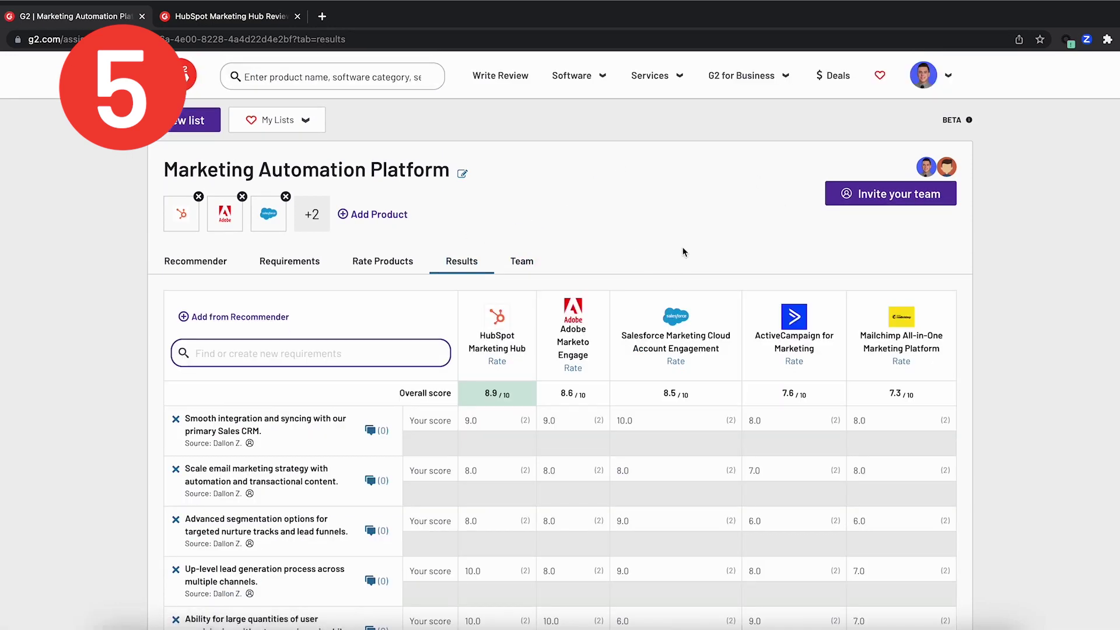
scroll(754, 410, down, 3)
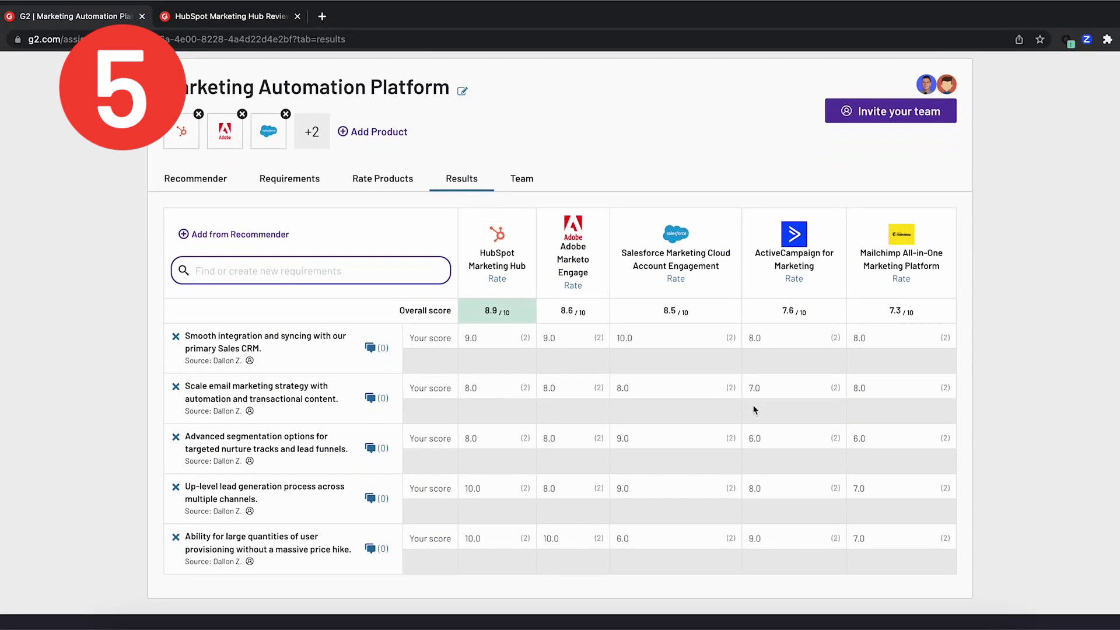